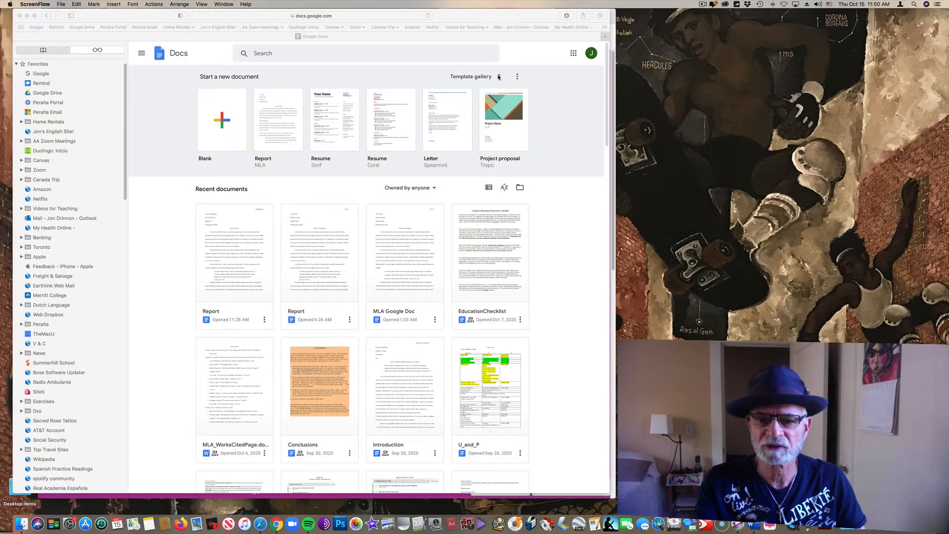
Step: Open the Docs Template gallery and scroll down to the Education templates with Report (MLA)
{"action": "left_click", "coordinate": [499, 76]}
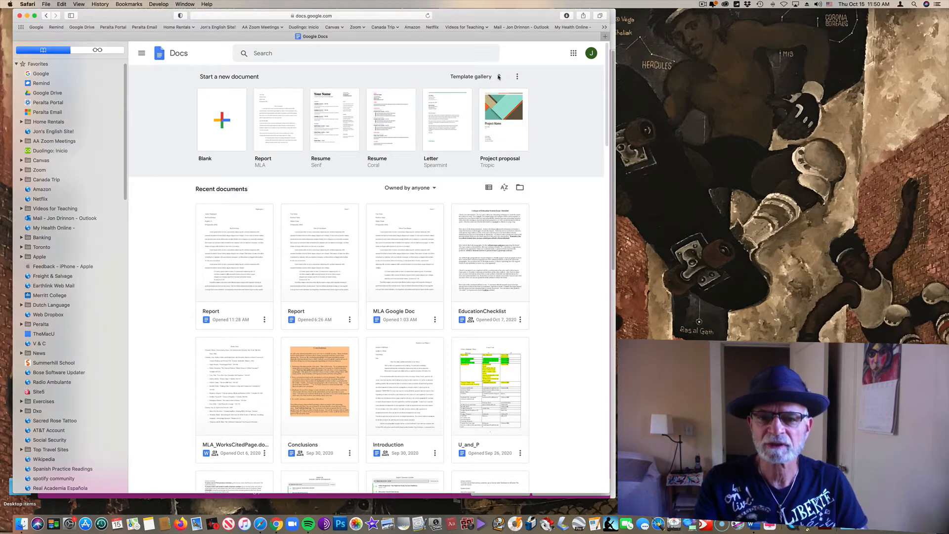
{"action": "left_click", "coordinate": [499, 77]}
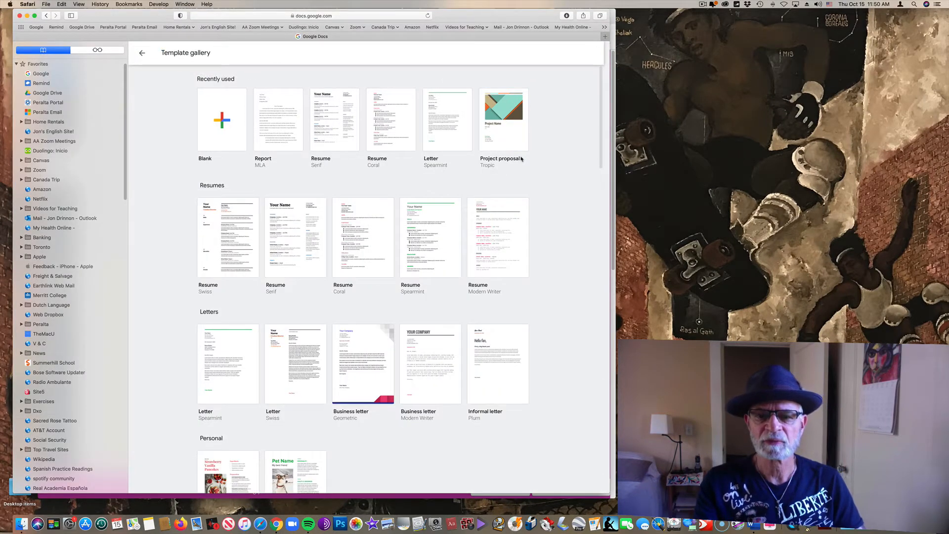
{"action": "scroll", "coordinate": [565, 285], "scroll_direction": "down", "scroll_amount": 5}
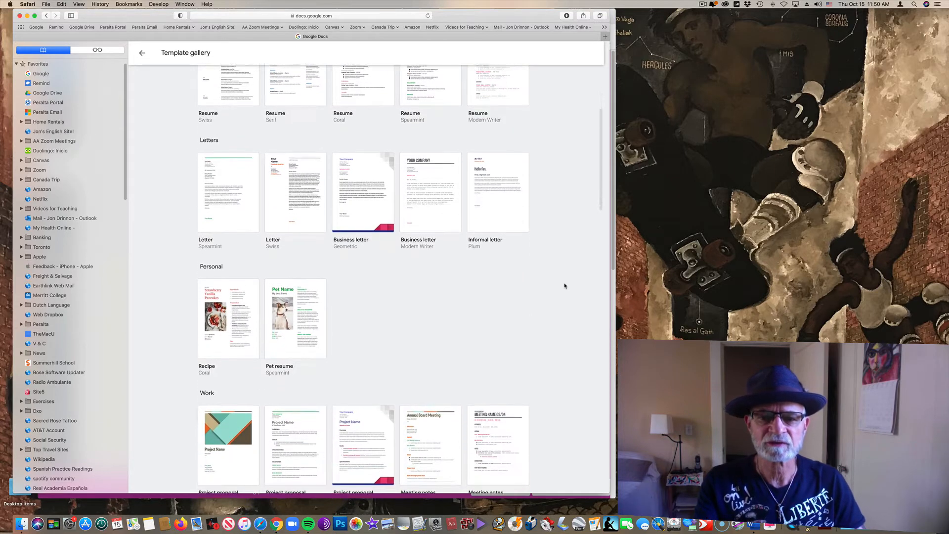
{"action": "scroll", "coordinate": [565, 285], "scroll_direction": "down", "scroll_amount": 10}
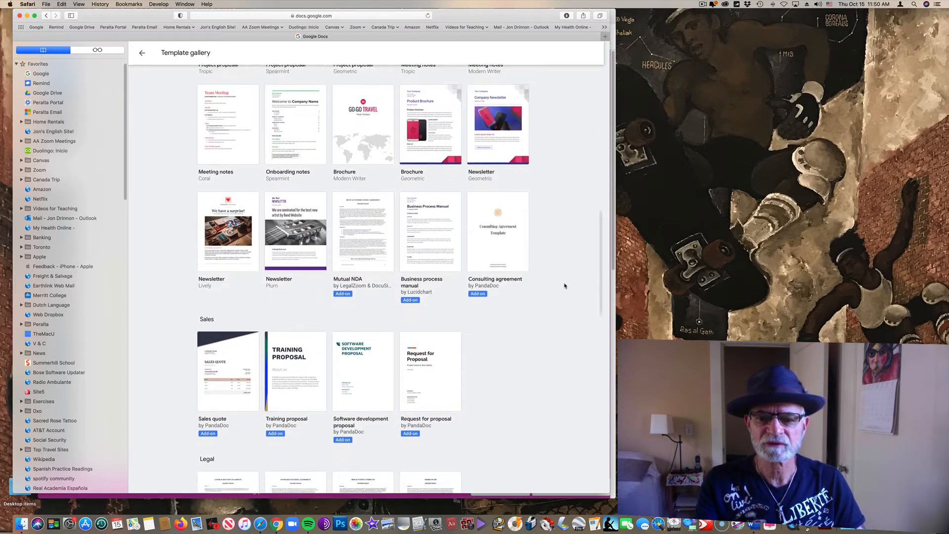
{"action": "scroll", "coordinate": [565, 285], "scroll_direction": "down", "scroll_amount": 10}
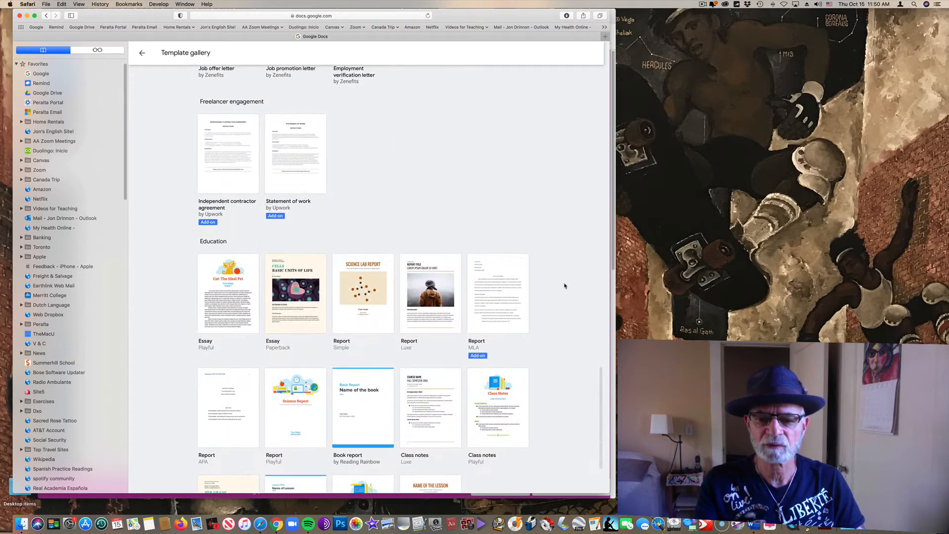
{"action": "scroll", "coordinate": [564, 285], "scroll_direction": "down", "scroll_amount": 3}
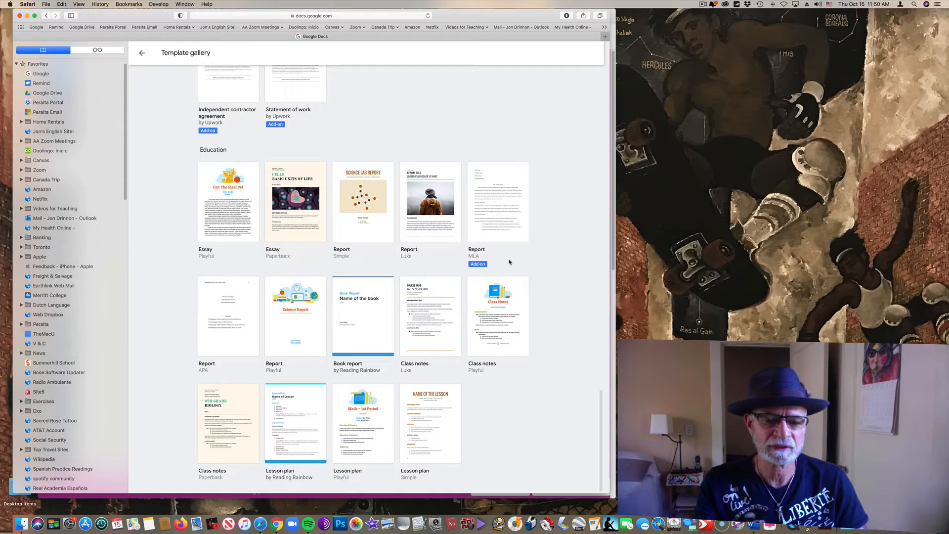
Step: Create a new document from the Report (MLA) template and close the Document add-ons panel
{"action": "left_click", "coordinate": [502, 217]}
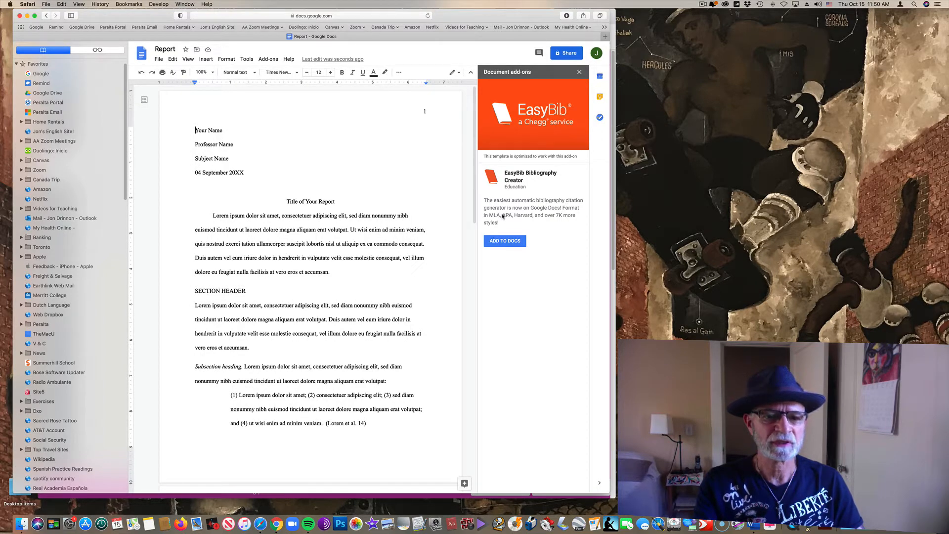
{"action": "left_click", "coordinate": [580, 72]}
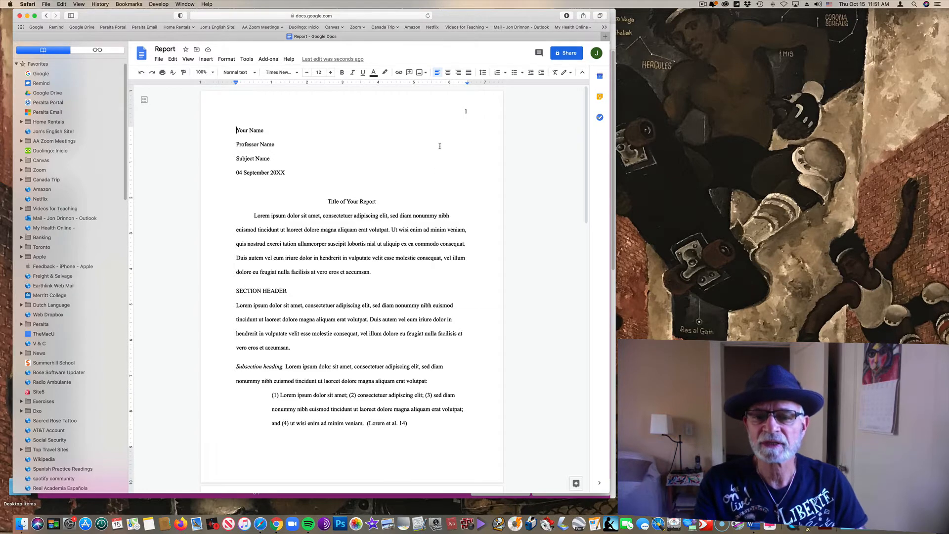
Step: Add the student's surname before page number 1 in the page header
{"action": "double_click", "coordinate": [436, 108]}
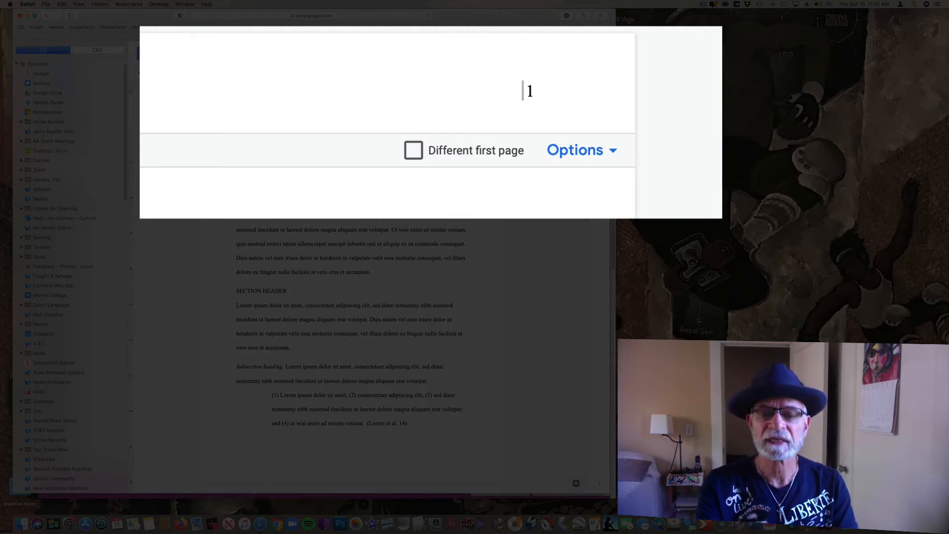
{"action": "type", "text": "Nightingal"}
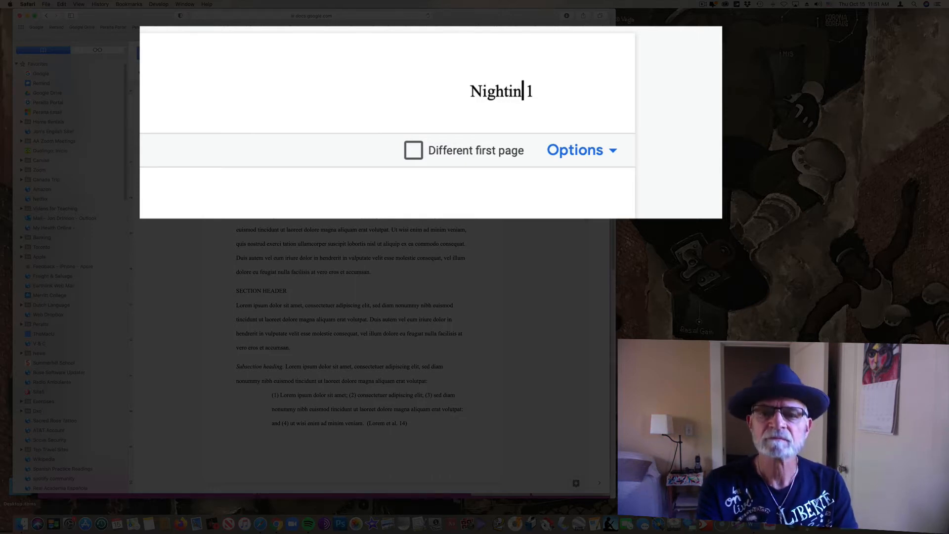
{"action": "type", "text": "e"}
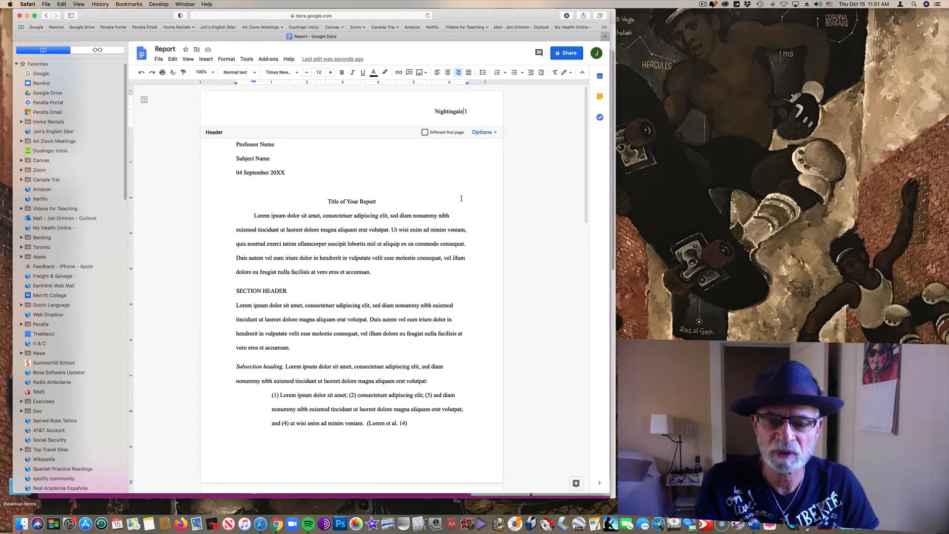
{"action": "left_click", "coordinate": [332, 183]}
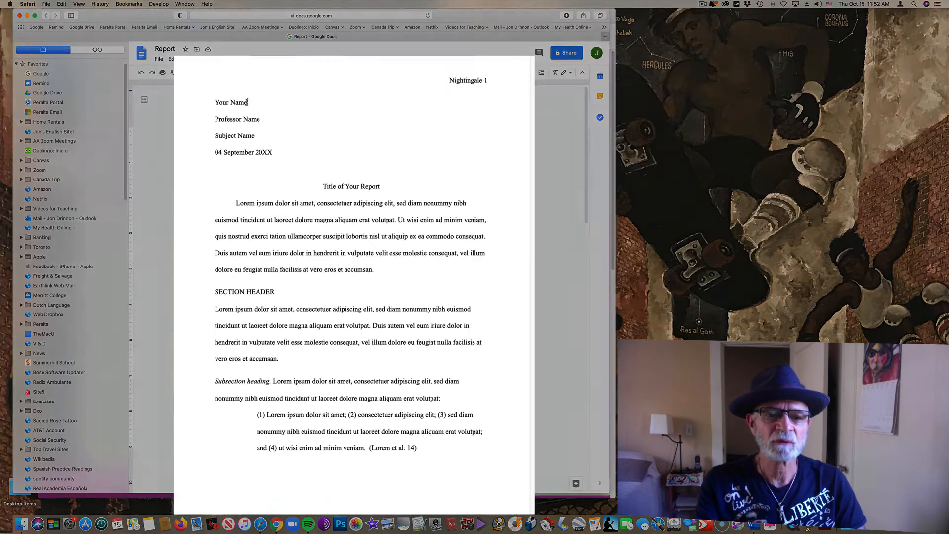
Step: Replace the Your Name placeholder with the student's full name
{"action": "left_click_drag", "start_coordinate": [264, 130], "coordinate": [237, 129]}
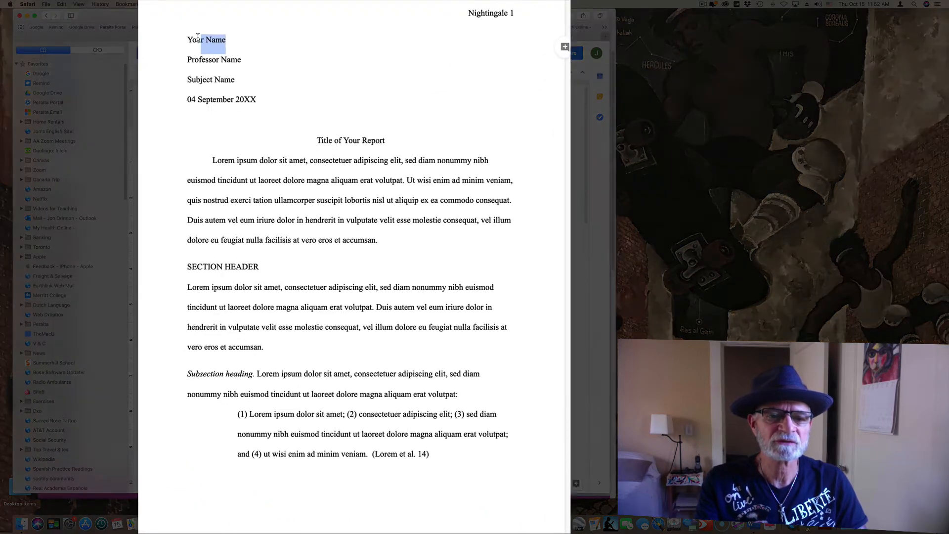
{"action": "left_click_drag", "start_coordinate": [183, 39], "coordinate": [183, 40]}
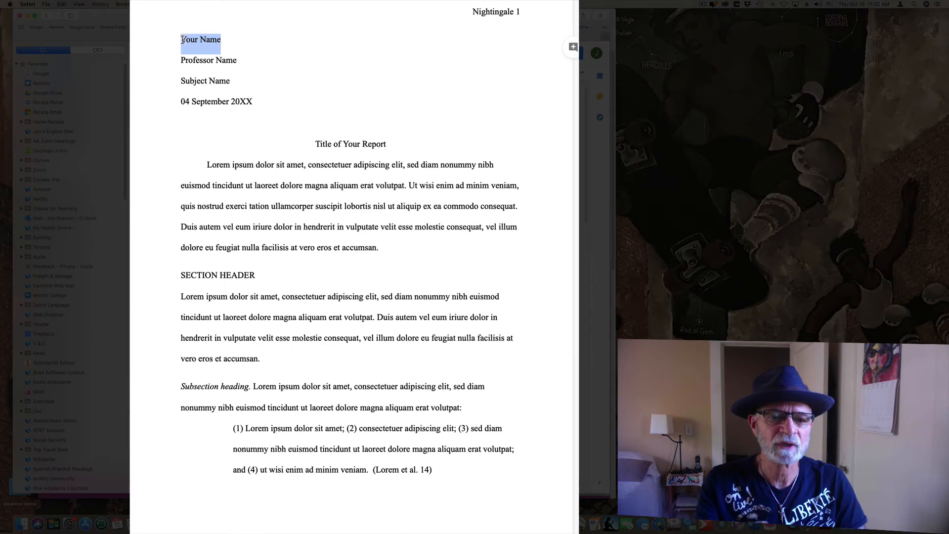
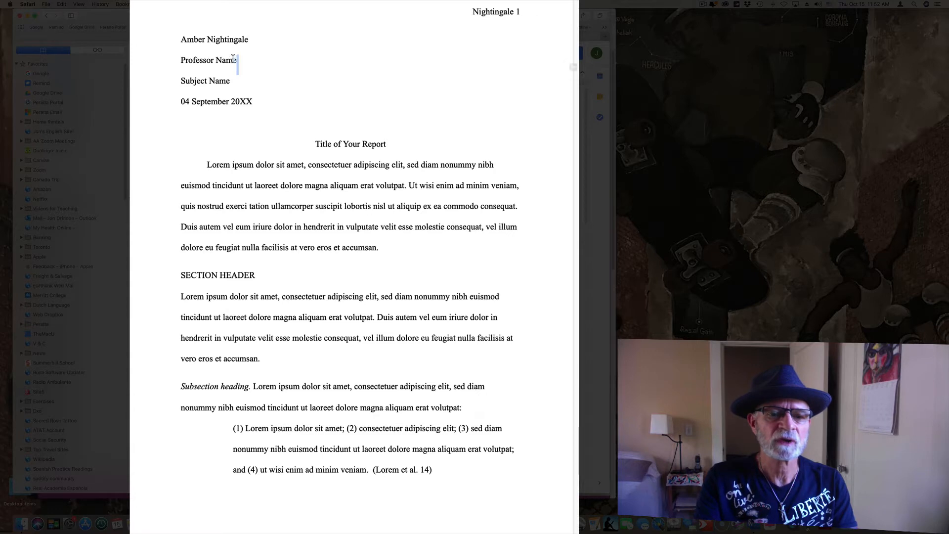
Step: Replace Professor Name with the professor's name and Subject Name with 'English 1A'
{"action": "left_click_drag", "start_coordinate": [238, 59], "coordinate": [183, 59]}
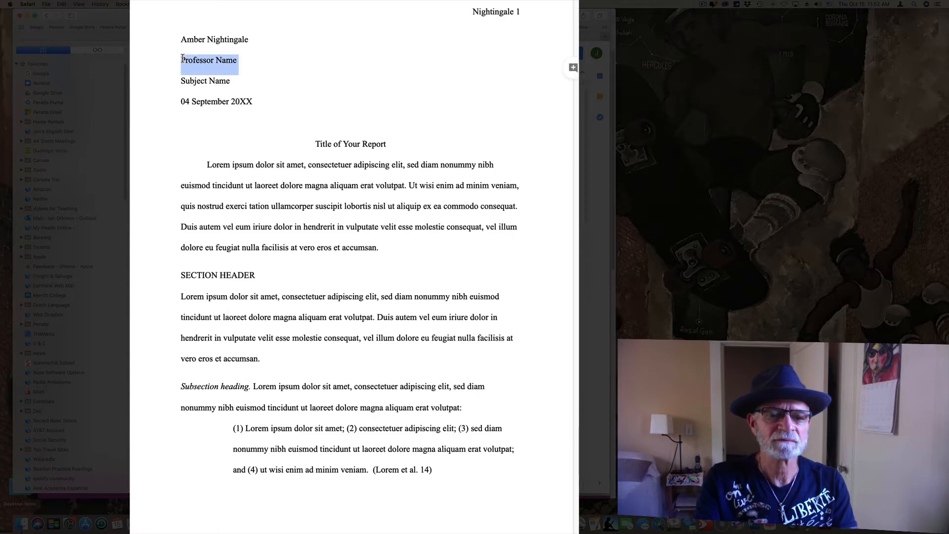
{"action": "type", "text": "Pro"}
{"action": "key", "text": "BackSpace"}
{"action": "key", "text": "BackSpace"}
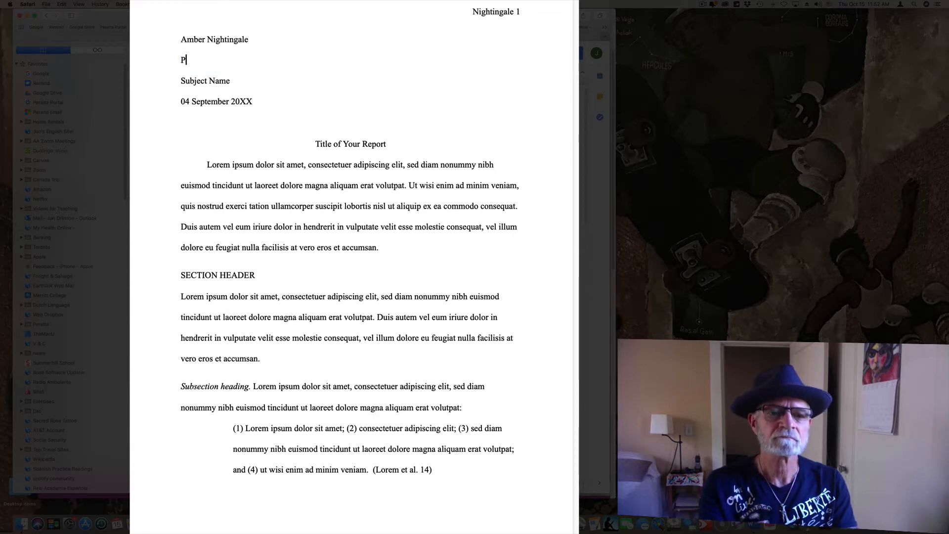
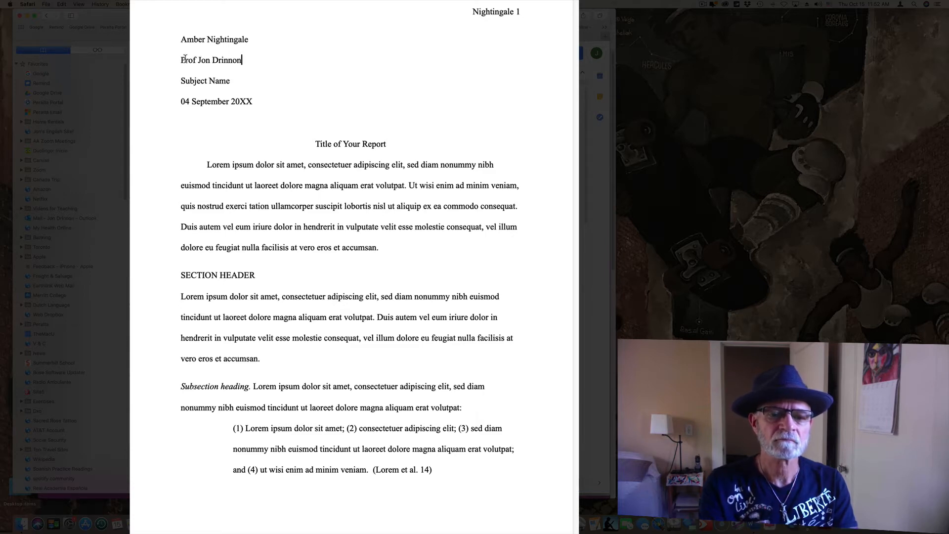
{"action": "left_click_drag", "start_coordinate": [231, 80], "coordinate": [182, 80]}
{"action": "type", "text": "English 1"}
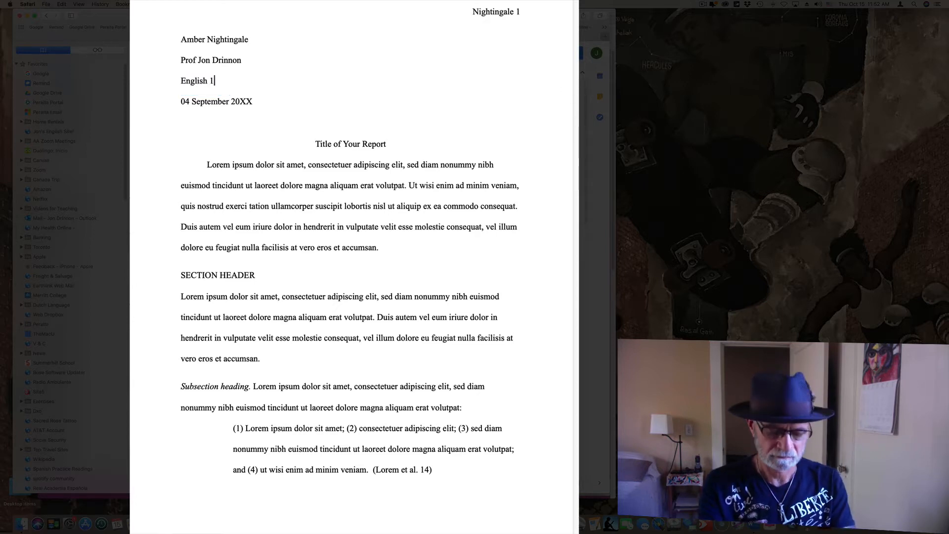
{"action": "type", "text": "A"}
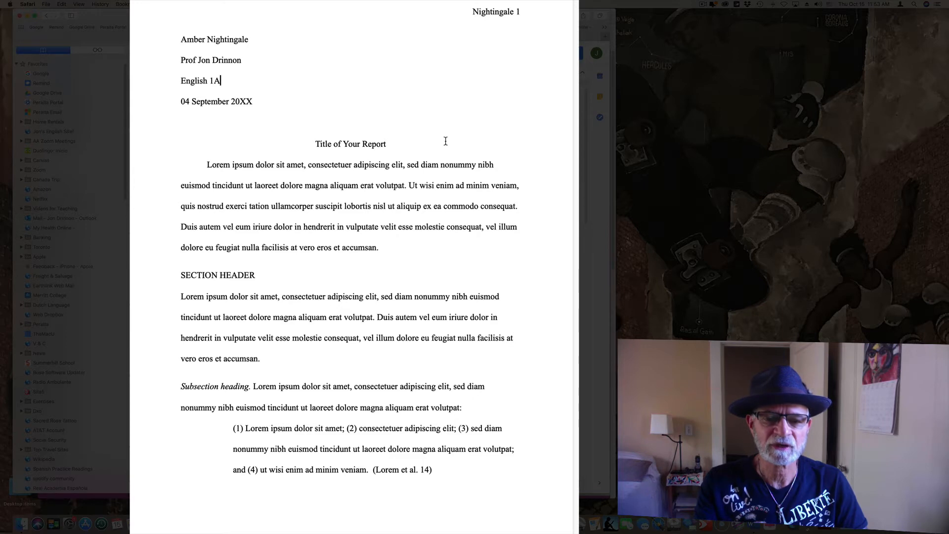
Step: Left-align the report title and remove the blank line between it and the date line
{"action": "left_click", "coordinate": [315, 145]}
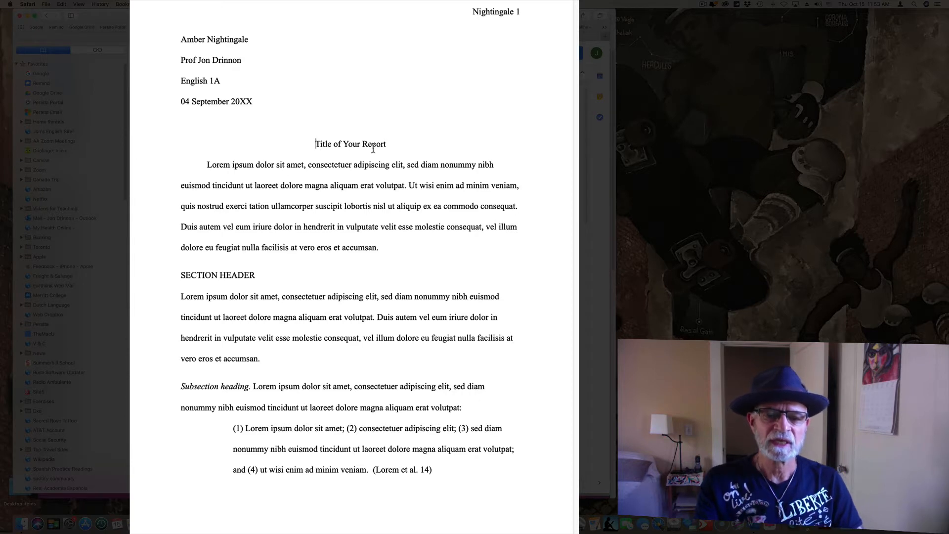
{"action": "key", "text": "super+shift+l"}
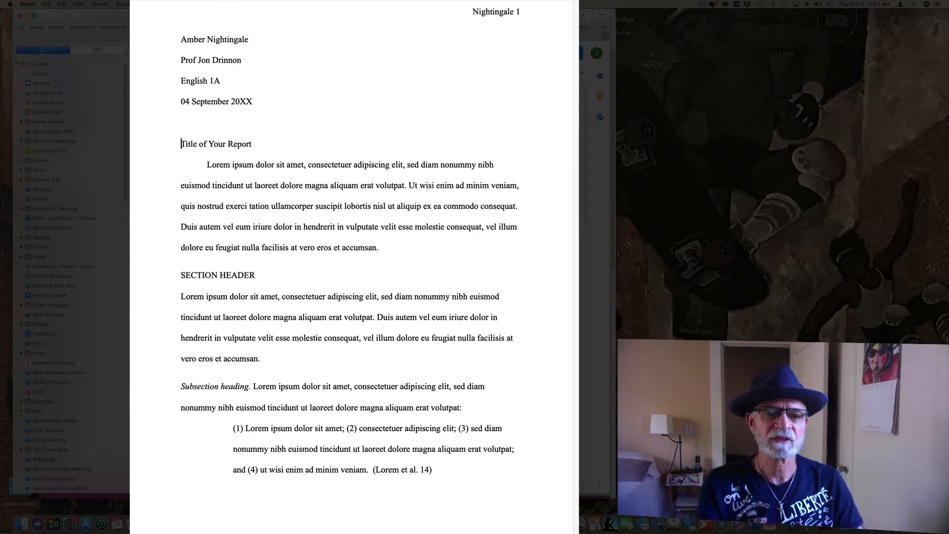
{"action": "key", "text": "BackSpace"}
{"action": "key", "text": "BackSpace"}
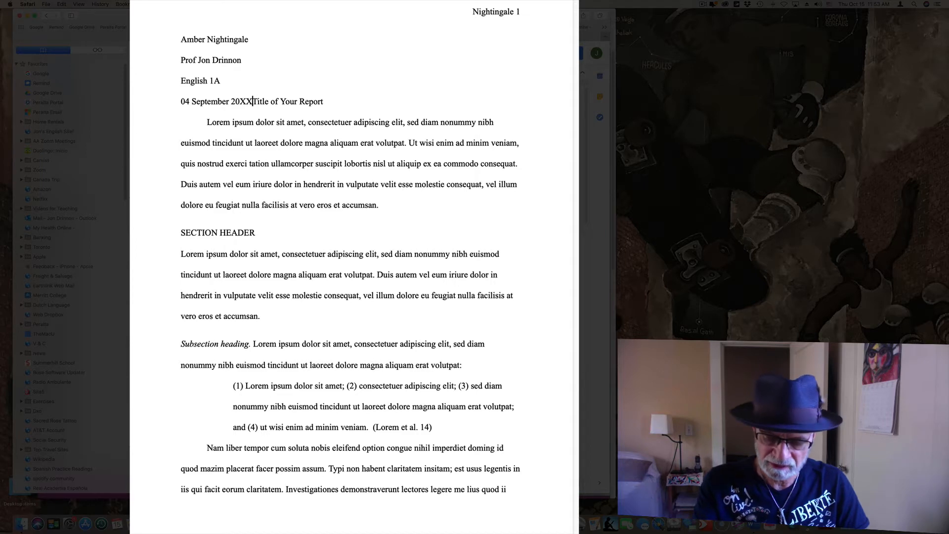
{"action": "key", "text": "Return"}
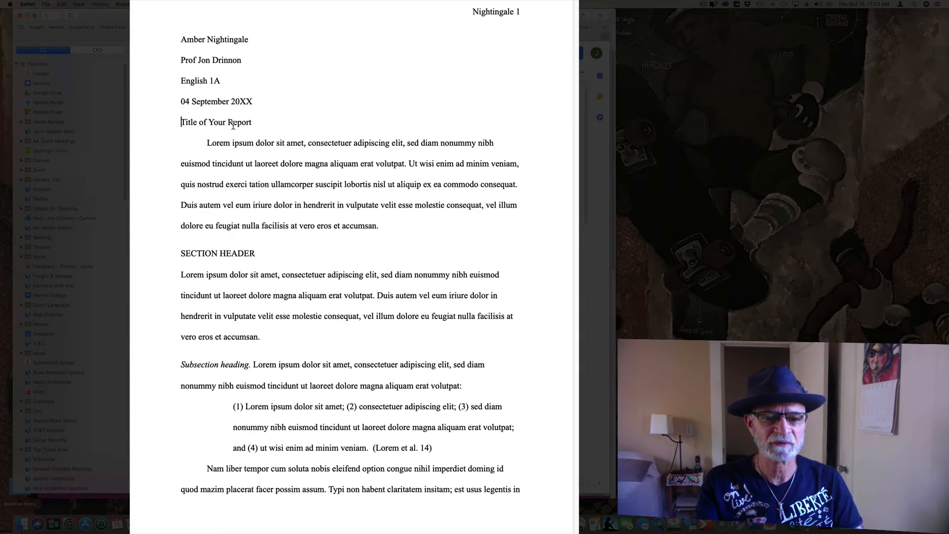
{"action": "left_click_drag", "start_coordinate": [253, 123], "coordinate": [181, 122]}
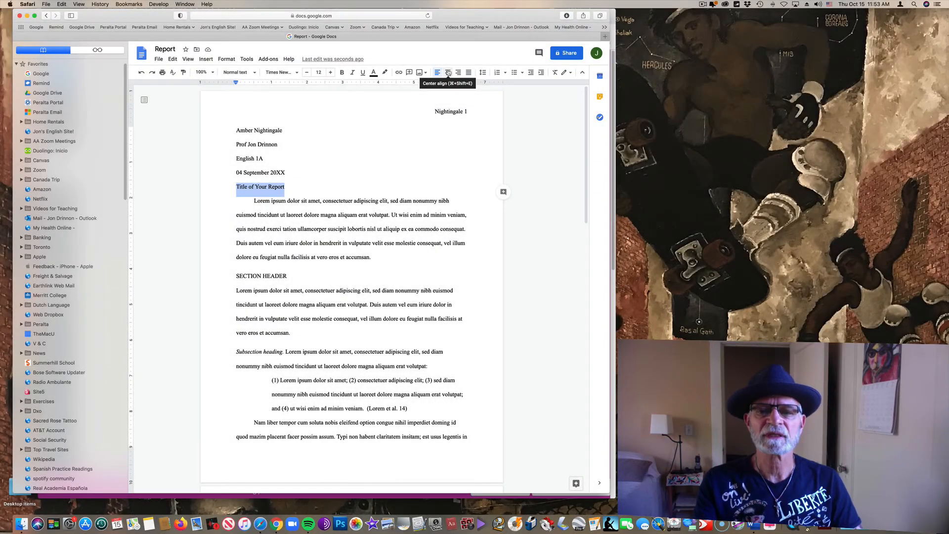
Step: Center the 'Title of Your Report' line beneath the heading block
{"action": "left_click", "coordinate": [448, 73]}
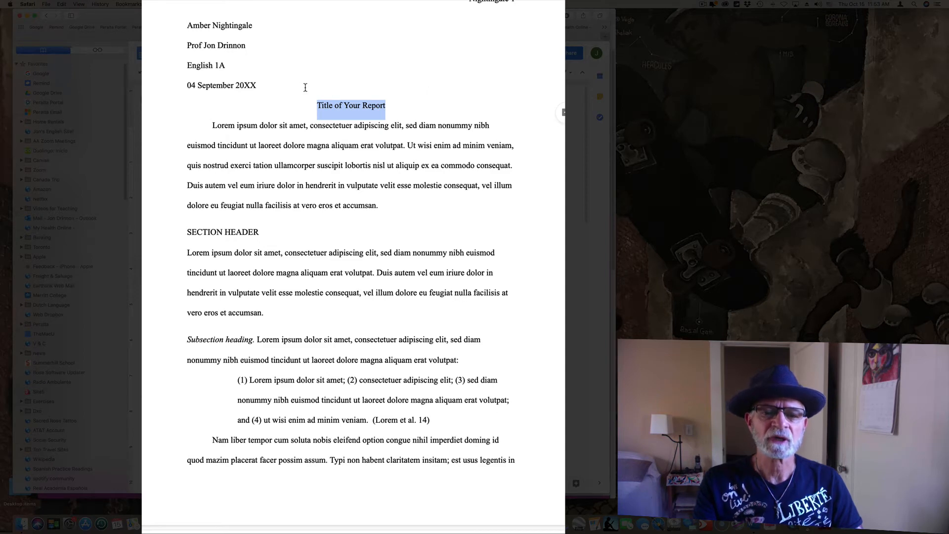
{"action": "left_click", "coordinate": [244, 126]}
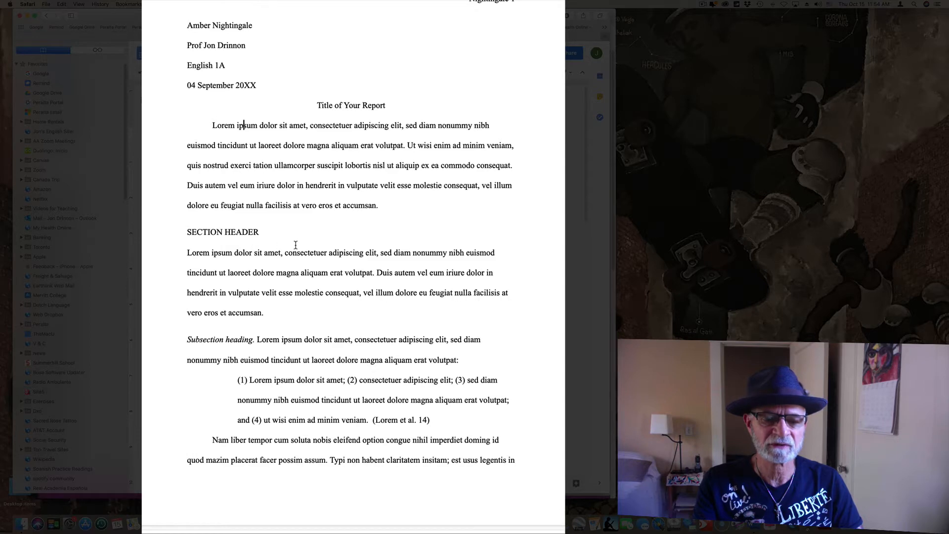
Step: Delete the SECTION HEADER line and indent the following paragraph's first line
{"action": "left_click_drag", "start_coordinate": [262, 232], "coordinate": [186, 232]}
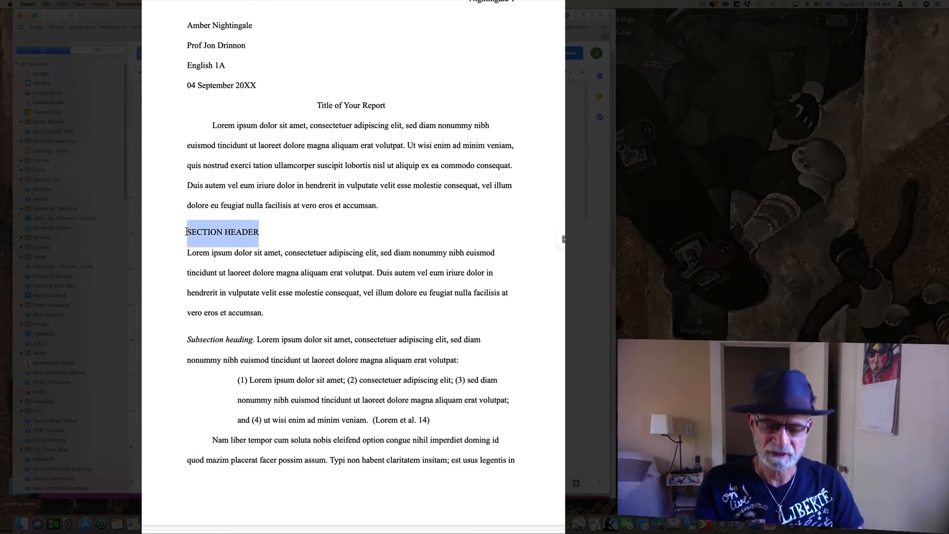
{"action": "key", "text": "BackSpace"}
{"action": "key", "text": "BackSpace"}
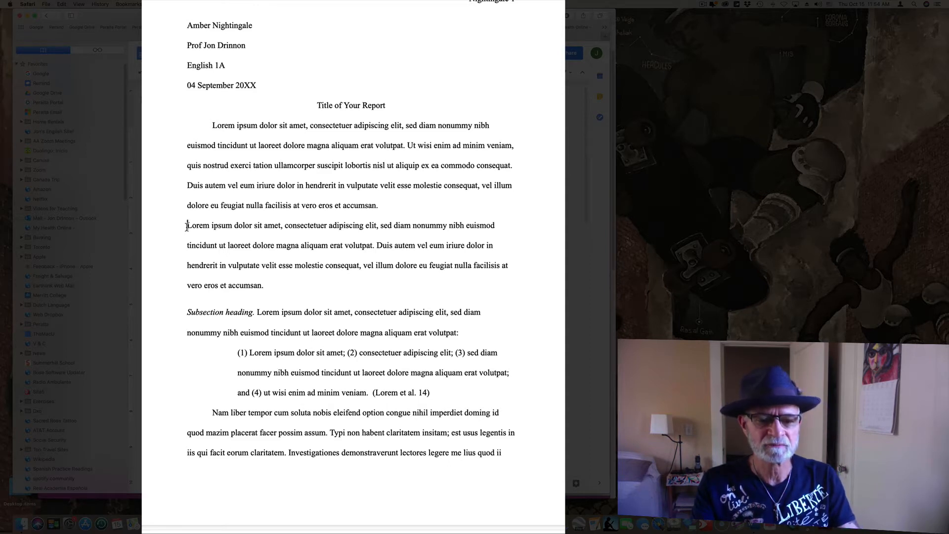
{"action": "key", "text": "Tab"}
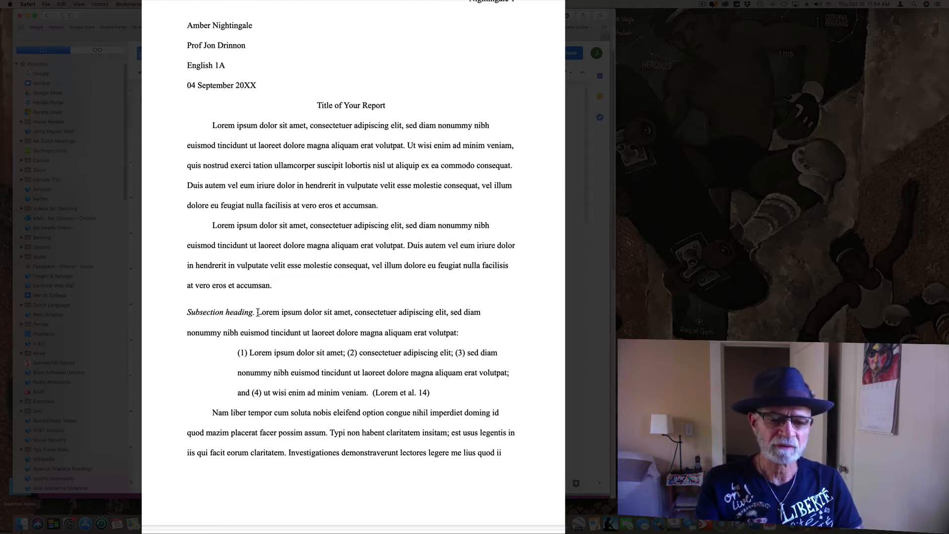
Step: Delete the italic 'Subsection heading.' label, keeping the third paragraph on its own line
{"action": "left_click_drag", "start_coordinate": [257, 312], "coordinate": [186, 310]}
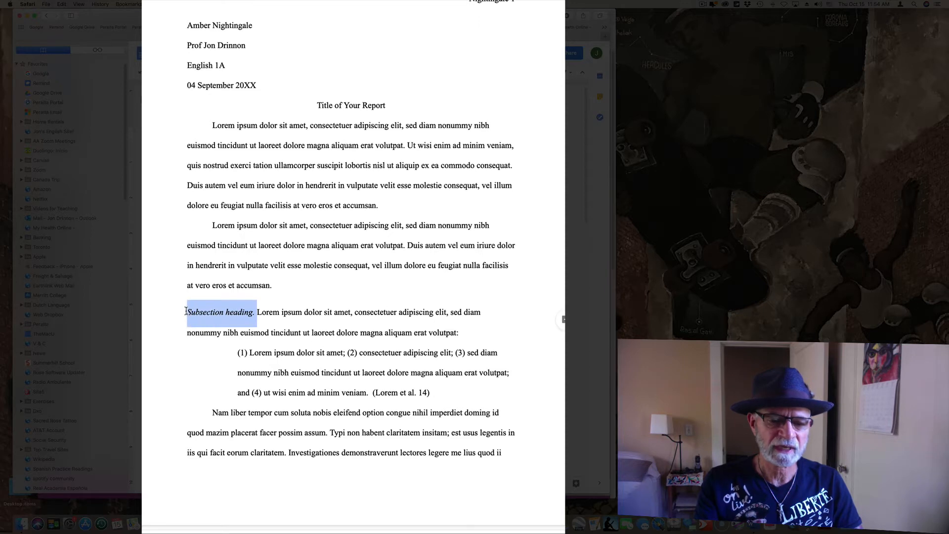
{"action": "key", "text": "BackSpace"}
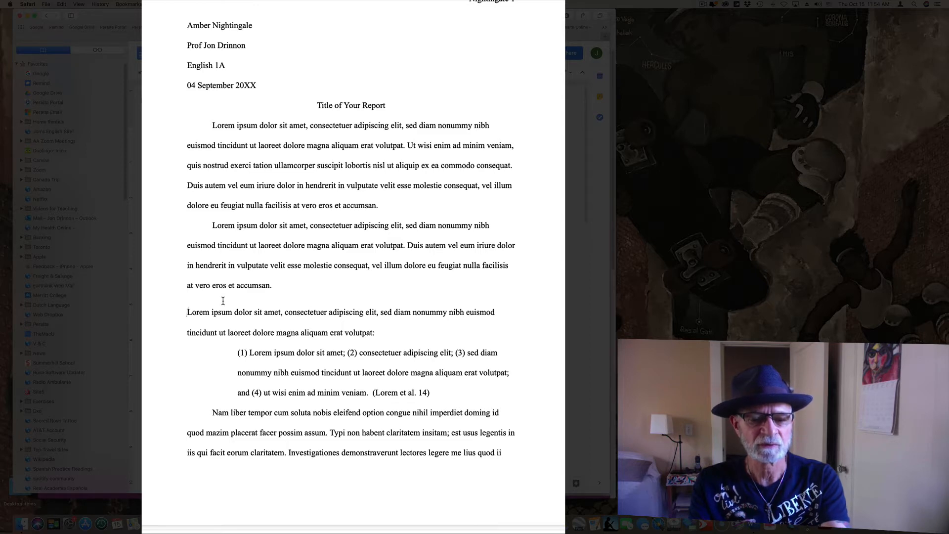
{"action": "key", "text": "BackSpace"}
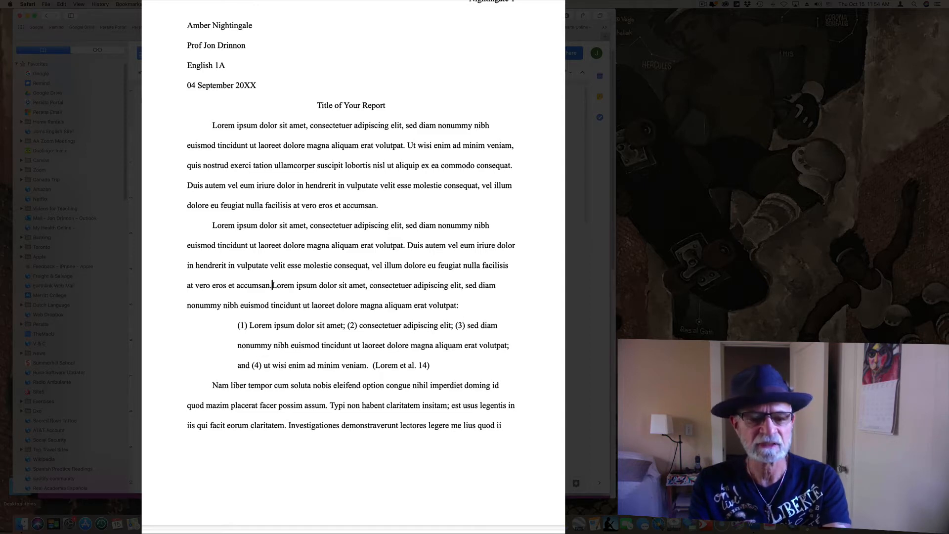
{"action": "key", "text": "Return"}
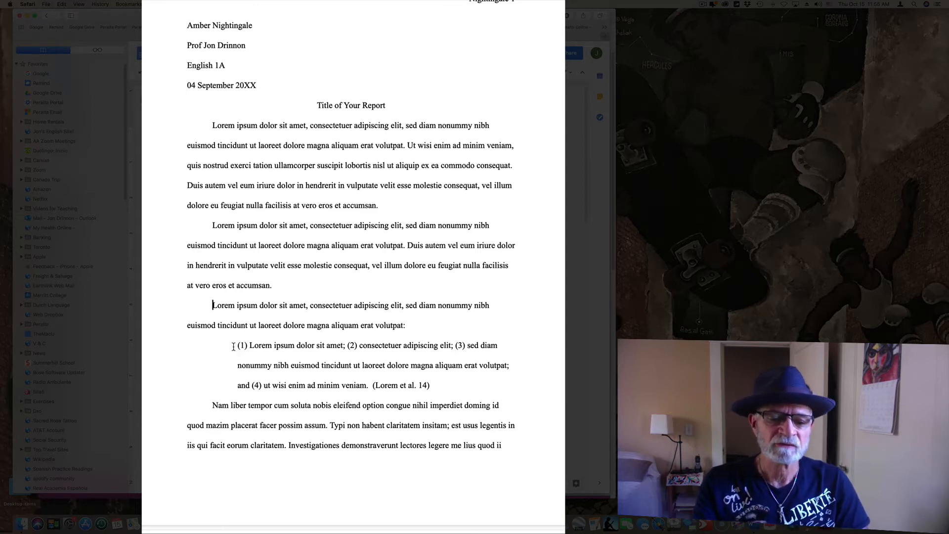
Step: Give the numbered block quotation 1.5 line spacing and pull its right indent inward
{"action": "left_click_drag", "start_coordinate": [234, 346], "coordinate": [433, 388]}
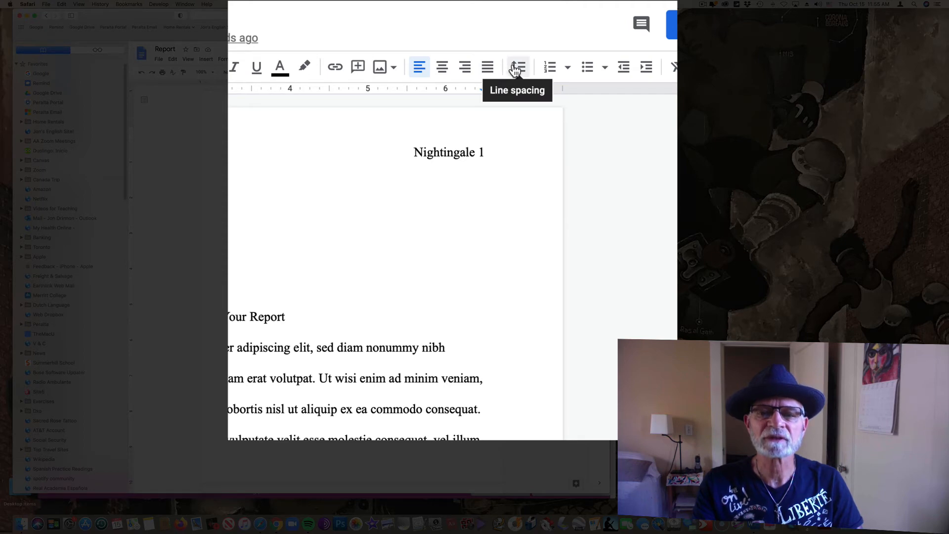
{"action": "left_click", "coordinate": [515, 70]}
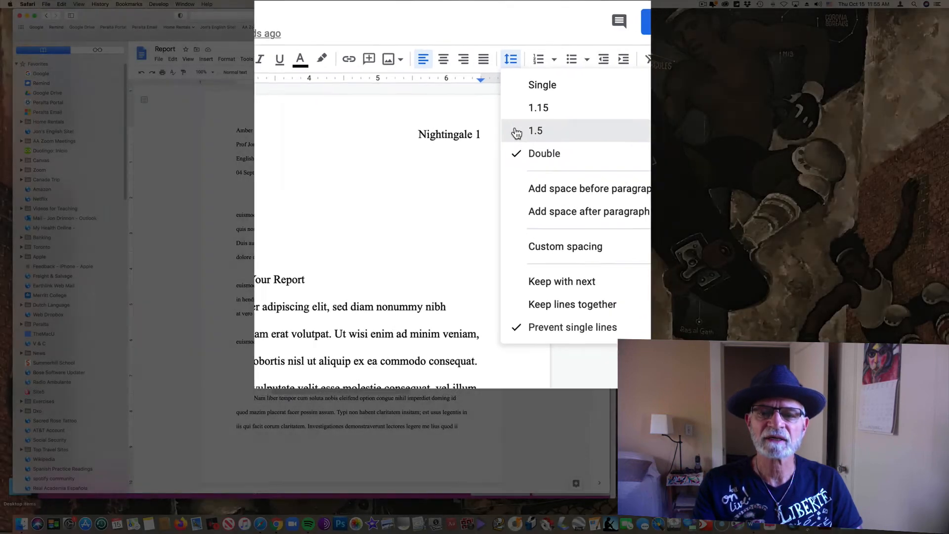
{"action": "left_click", "coordinate": [525, 149]}
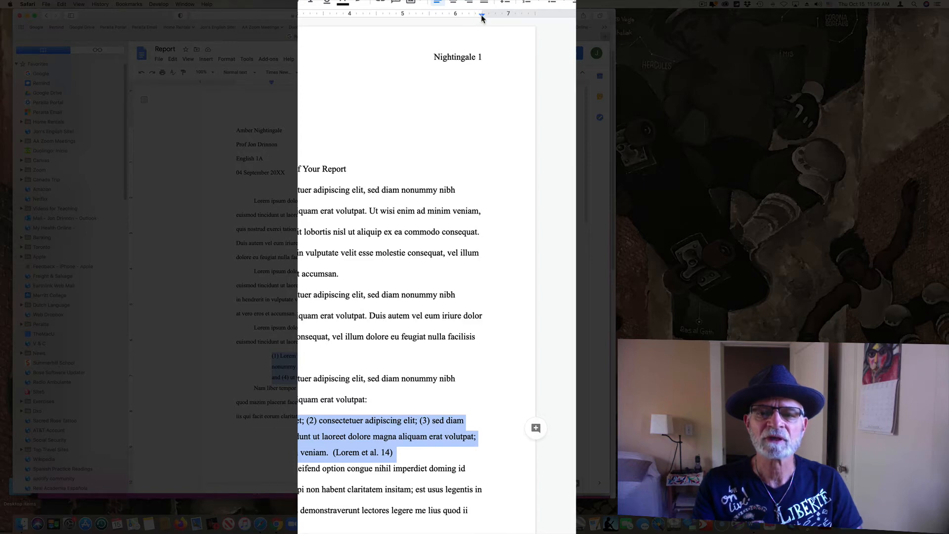
{"action": "left_click_drag", "start_coordinate": [482, 18], "coordinate": [429, 22]}
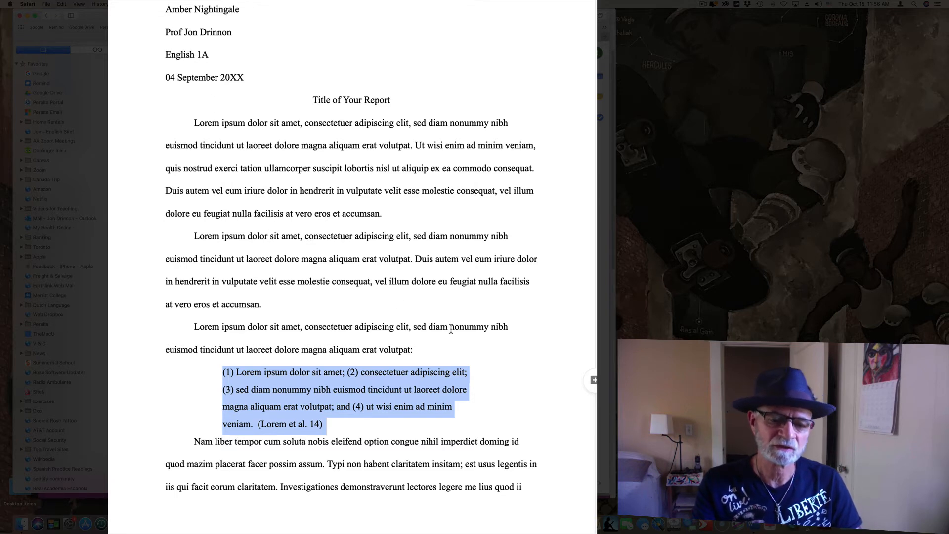
Step: Remove the first-line indent from the 'Nam liber tempor' paragraph after the quotation
{"action": "left_click", "coordinate": [192, 441]}
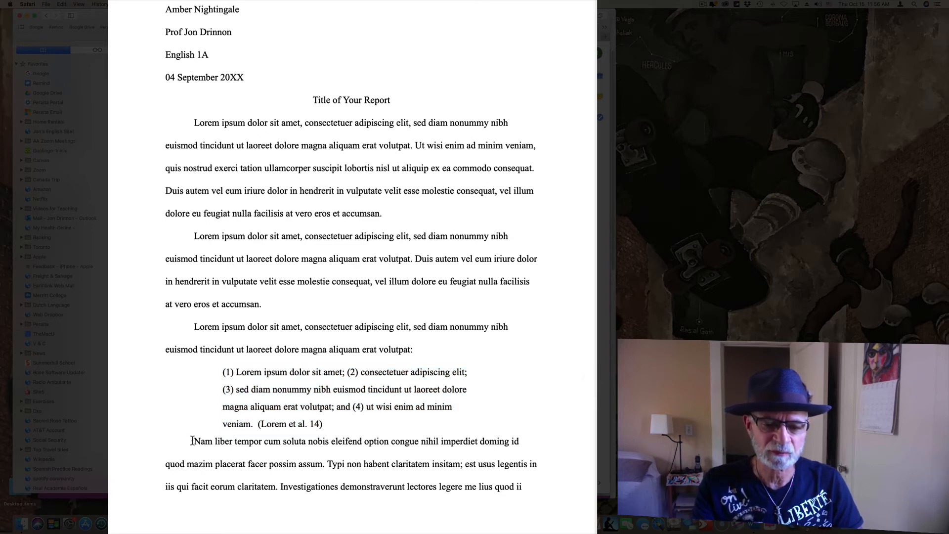
{"action": "key", "text": "BackSpace"}
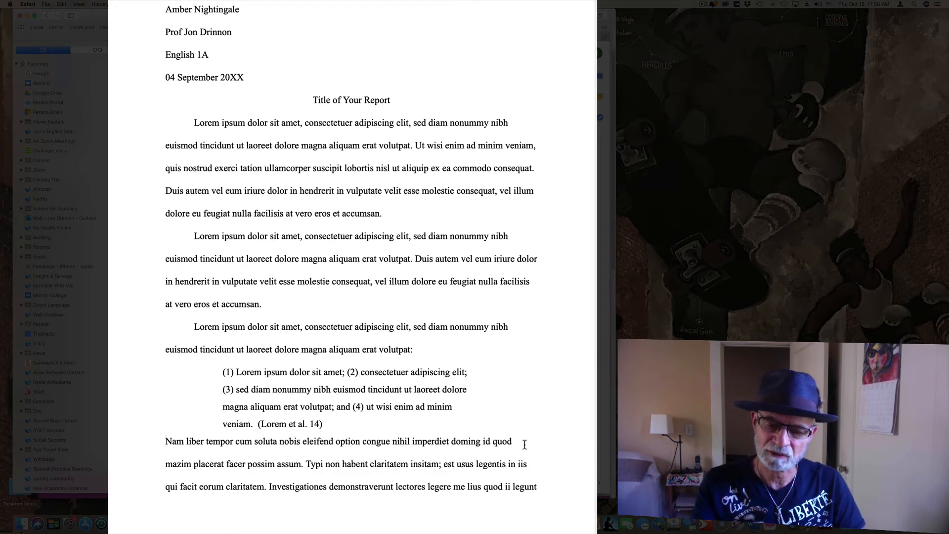
{"action": "scroll", "coordinate": [524, 444], "scroll_direction": "down", "scroll_amount": 4}
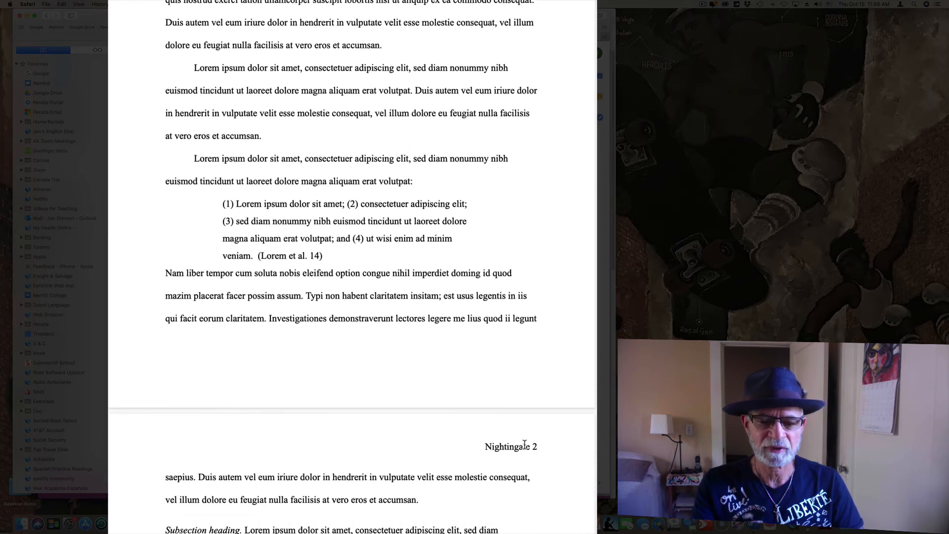
{"action": "scroll", "coordinate": [525, 444], "scroll_direction": "down", "scroll_amount": 8}
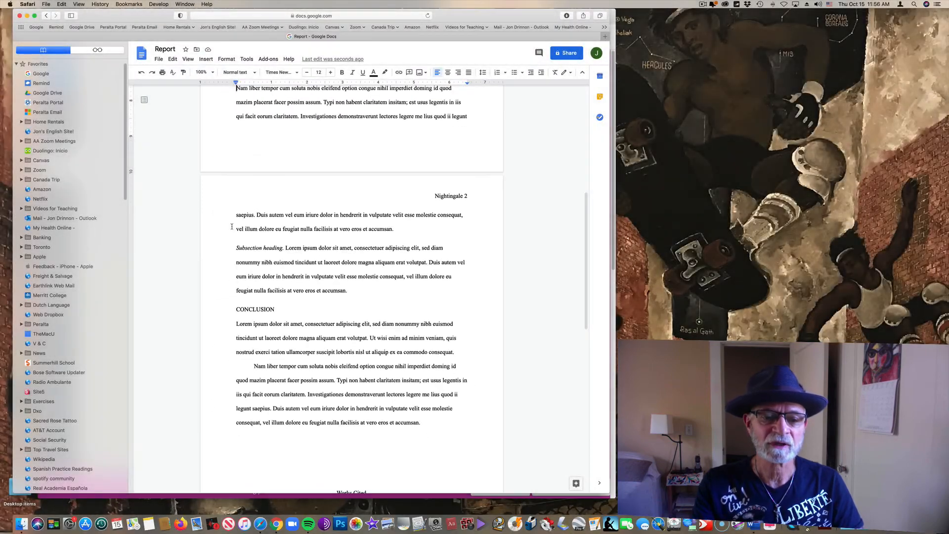
Step: Delete the leftover sample conclusion text on page 2
{"action": "left_click_drag", "start_coordinate": [176, 174], "coordinate": [400, 440]}
{"action": "left_click_drag", "start_coordinate": [383, 404], "coordinate": [421, 424]}
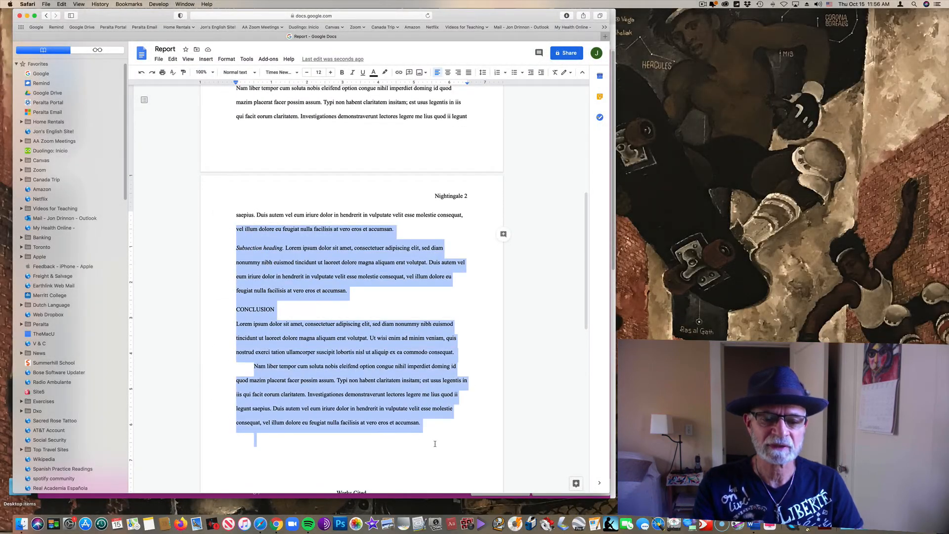
{"action": "key", "text": "BackSpace"}
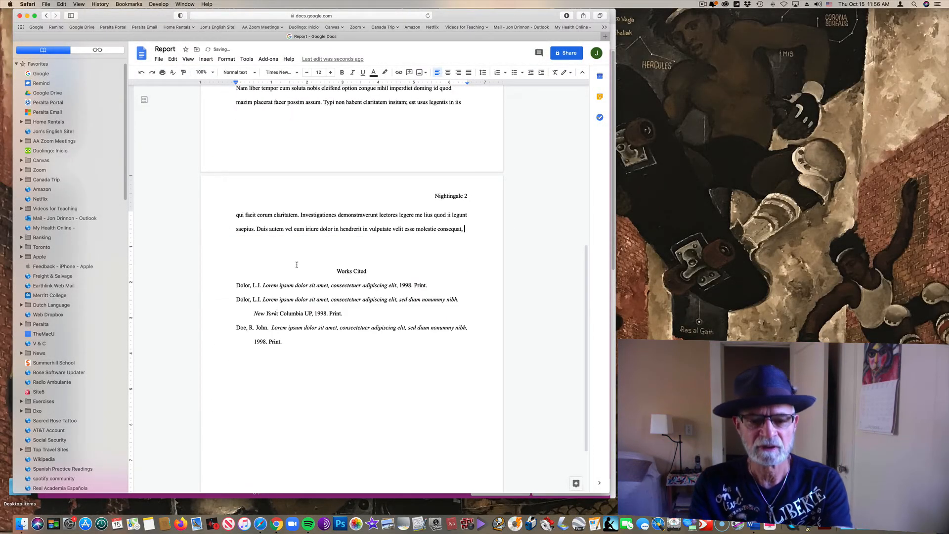
Step: Delete the Works Cited section and the empty line after 'consequat,'
{"action": "left_click_drag", "start_coordinate": [297, 263], "coordinate": [456, 346]}
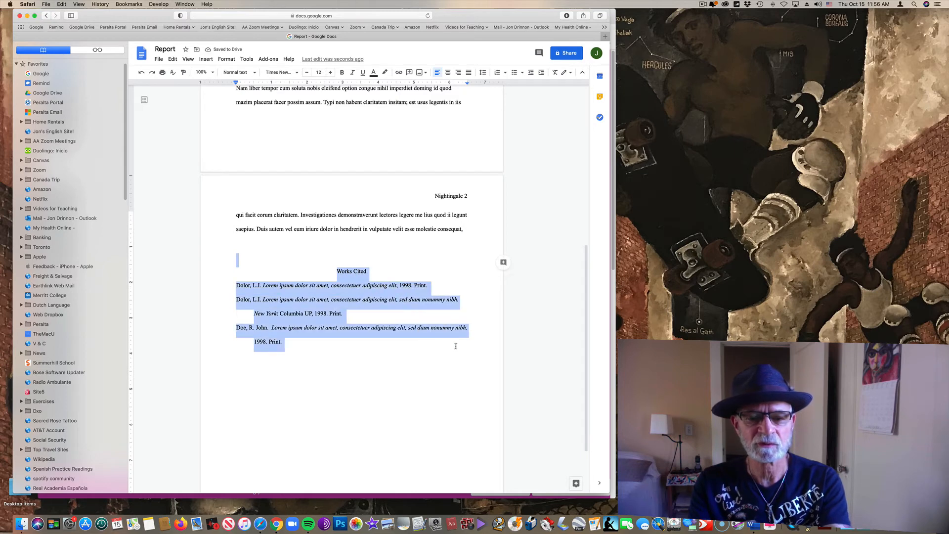
{"action": "key", "text": "BackSpace"}
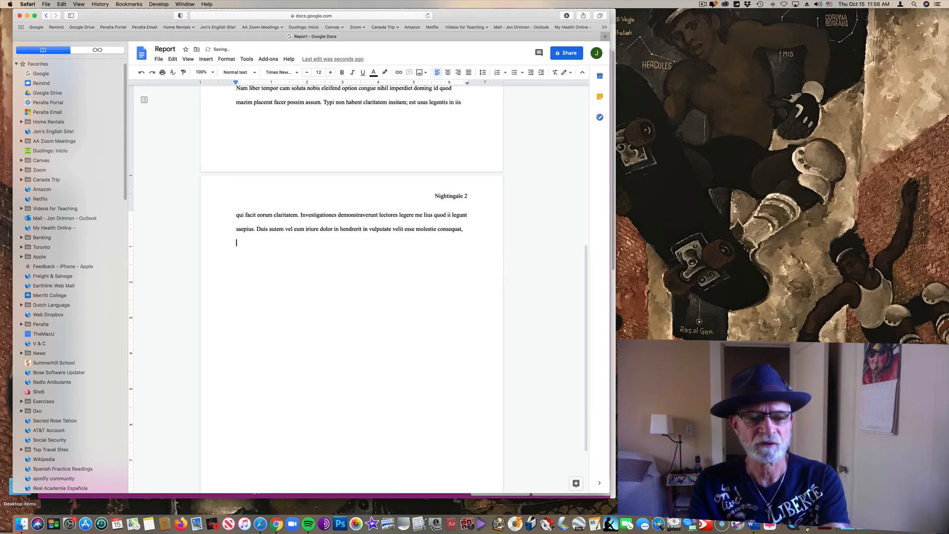
{"action": "key", "text": "BackSpace"}
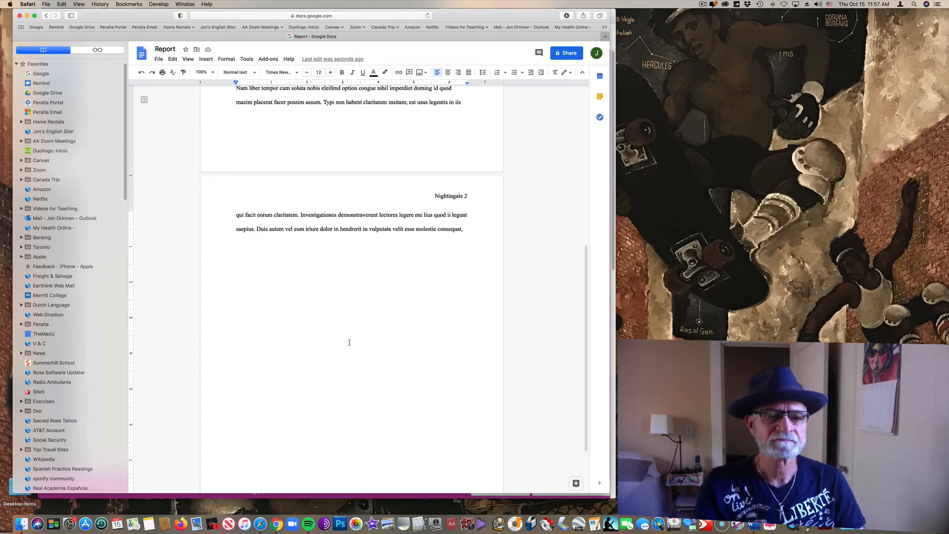
{"action": "scroll", "coordinate": [349, 342], "scroll_direction": "up", "scroll_amount": 10}
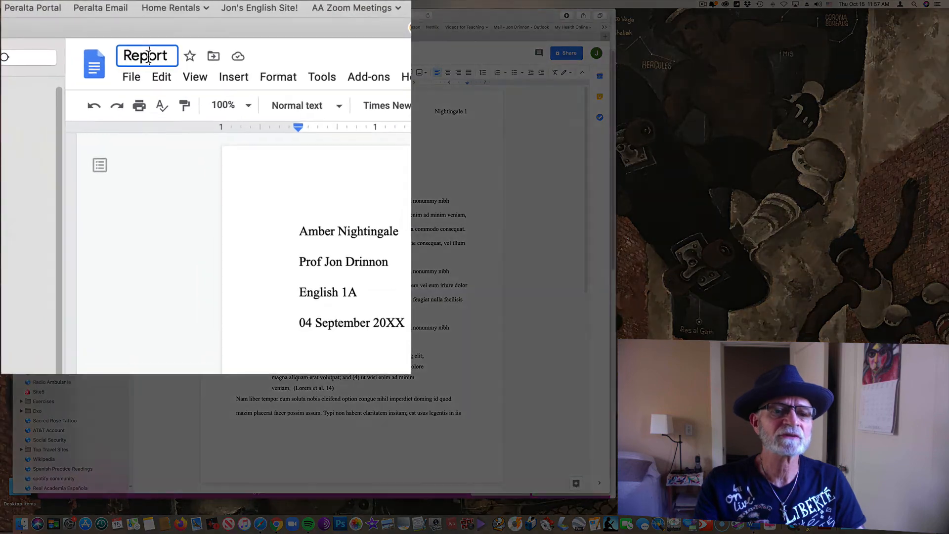
Step: Replace the document title 'Report' with 'Essay #1'
{"action": "left_click", "coordinate": [166, 49]}
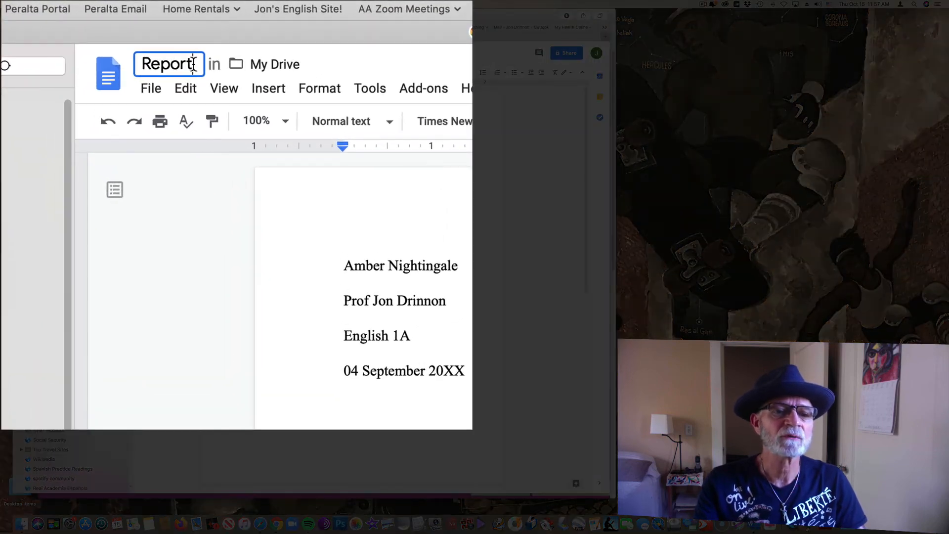
{"action": "key", "text": "super+a"}
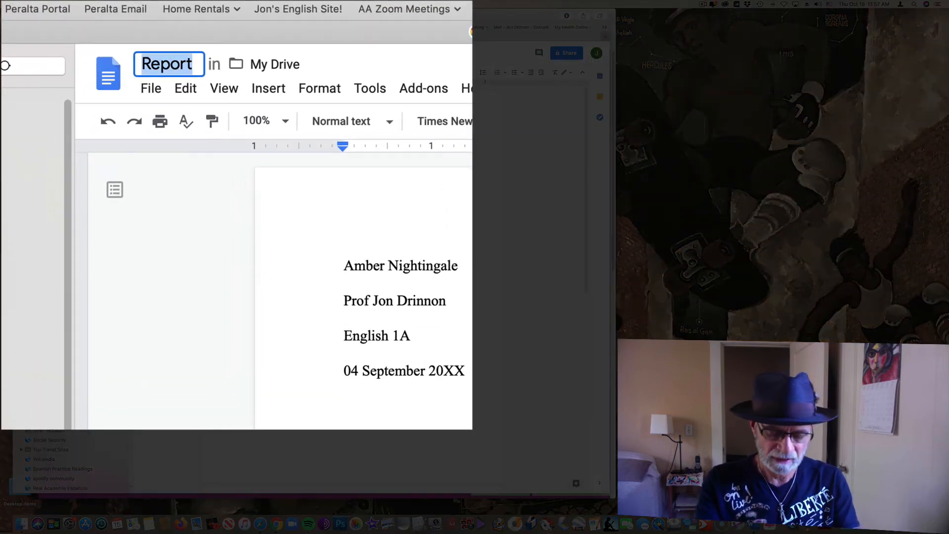
{"action": "type", "text": "Essay "}
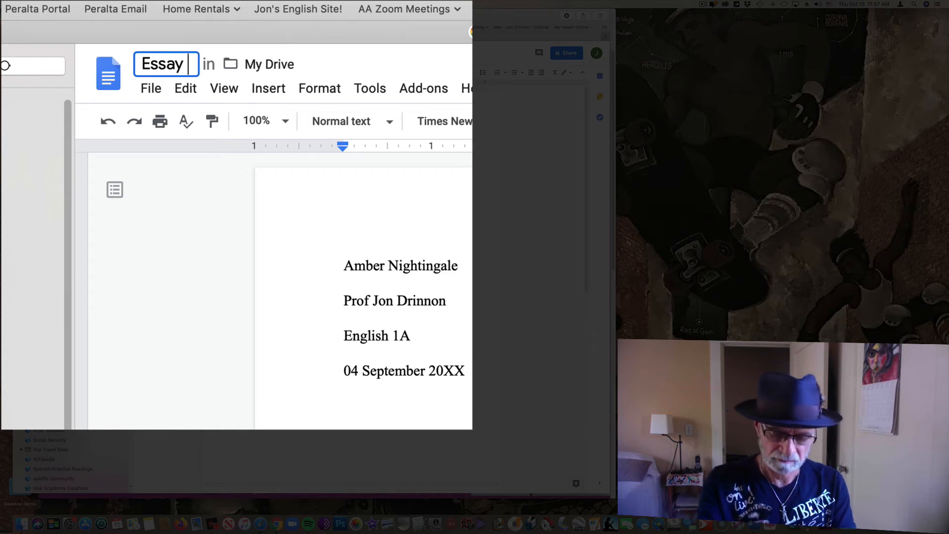
{"action": "type", "text": "#"}
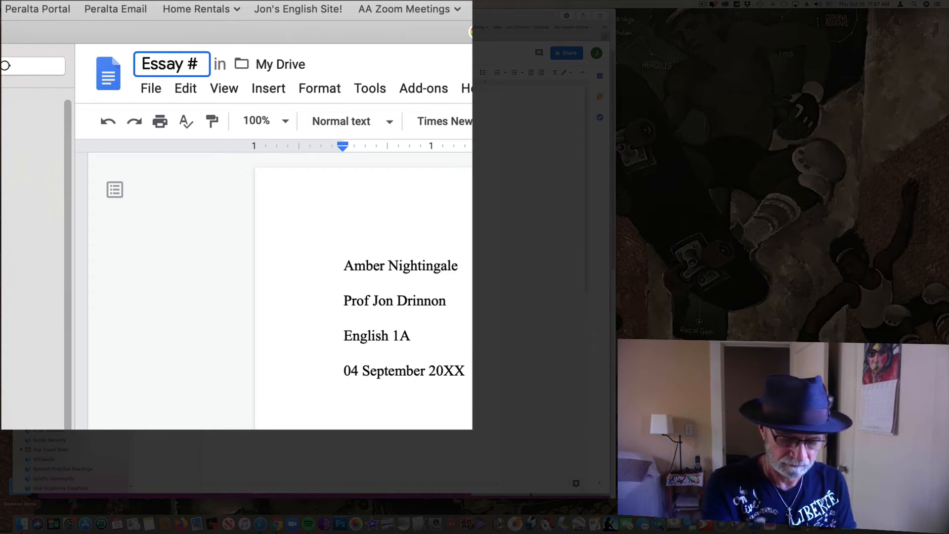
{"action": "type", "text": "1"}
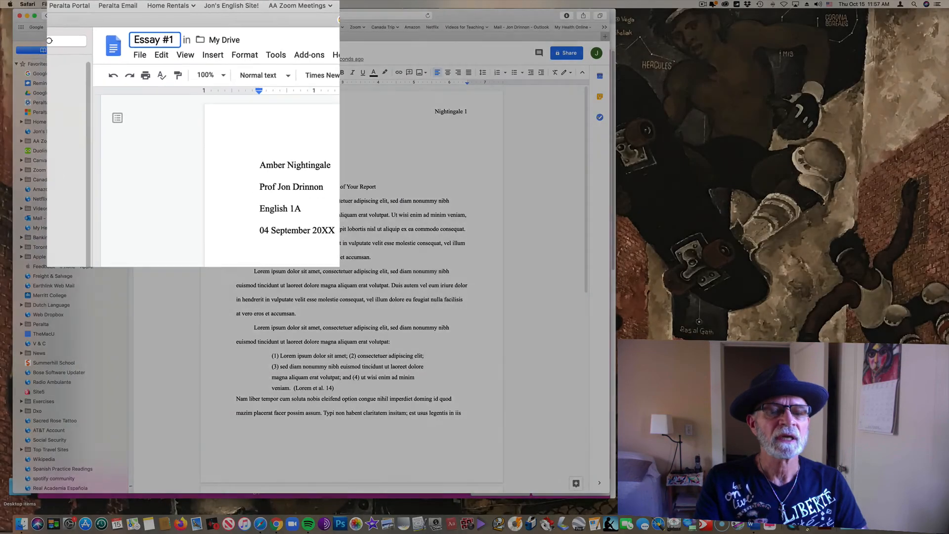
{"action": "key", "text": "Return"}
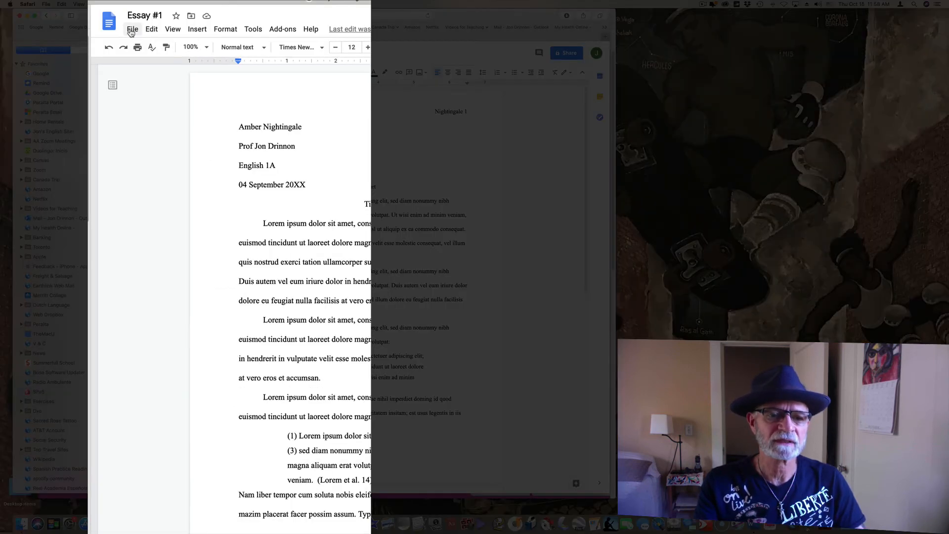
Step: Download the document as a Microsoft Word (.docx) file
{"action": "left_click", "coordinate": [132, 30]}
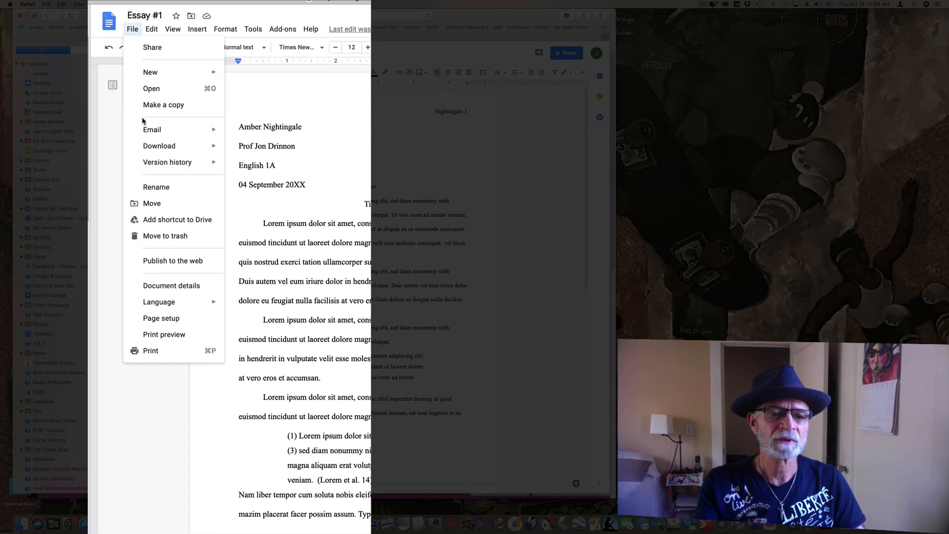
{"action": "mouse_move", "coordinate": [146, 150]}
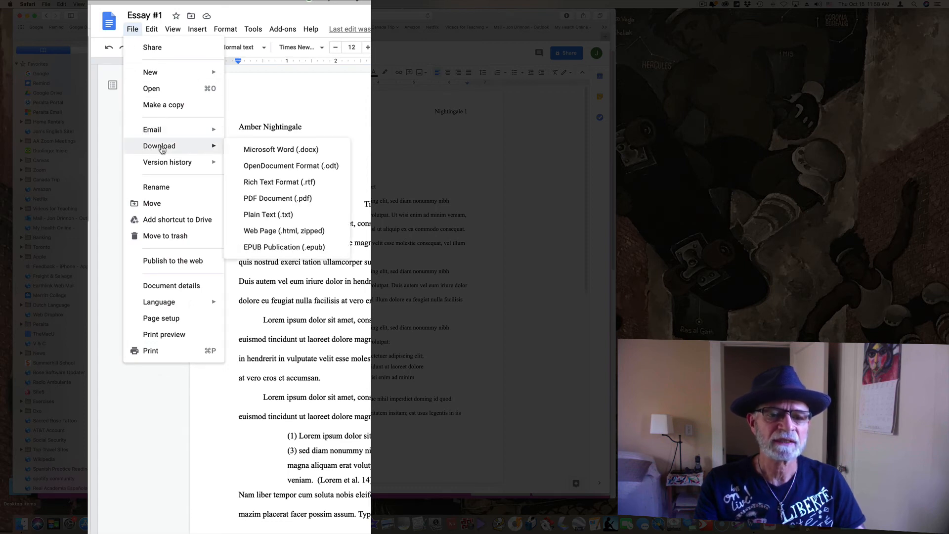
{"action": "left_click", "coordinate": [271, 151]}
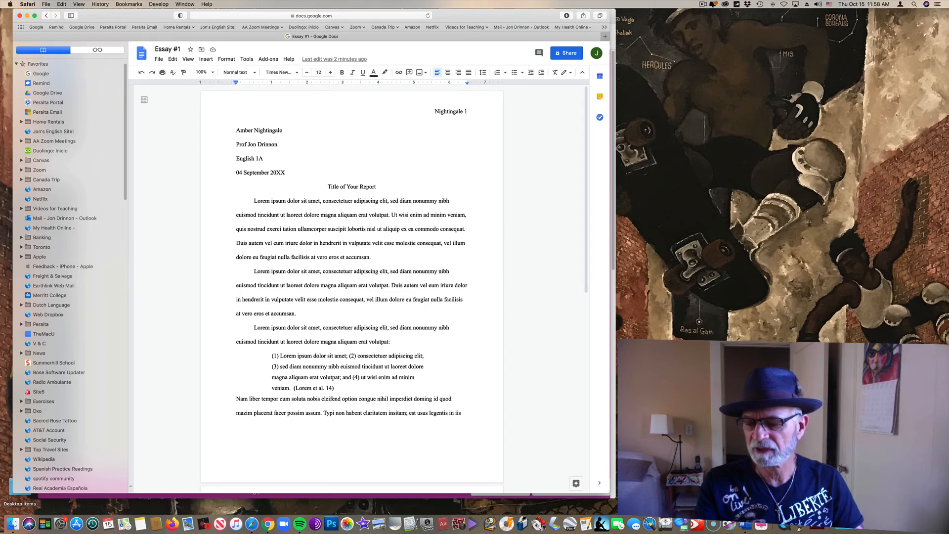
Step: Put Essay #1.docx on the desktop and minimize the Docs window to reveal Canvas
{"action": "left_click_drag", "start_coordinate": [841, 499], "coordinate": [810, 217]}
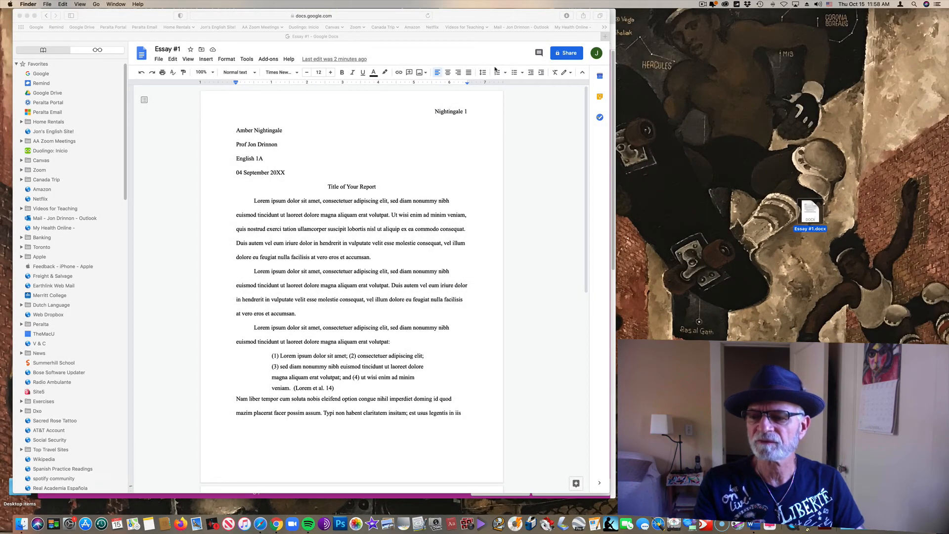
{"action": "left_click", "coordinate": [127, 13]}
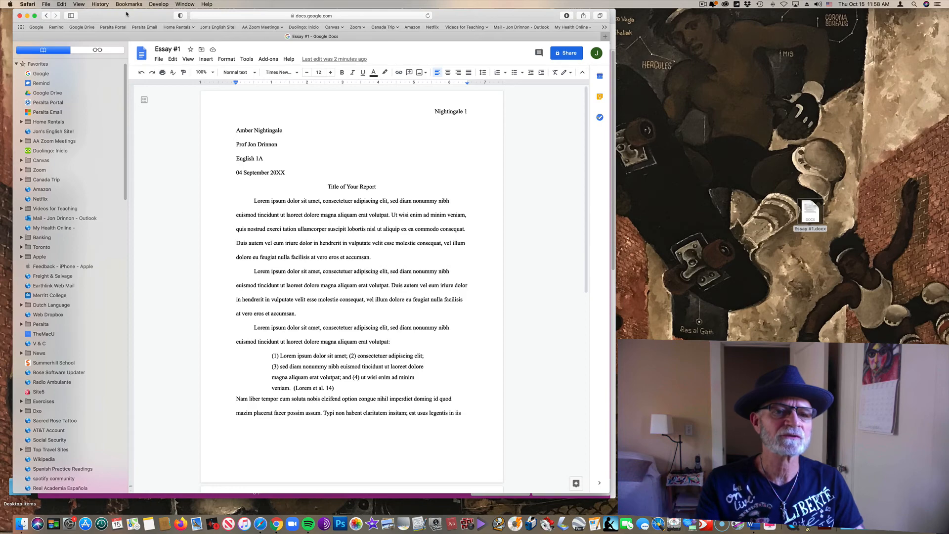
{"action": "left_click", "coordinate": [26, 15]}
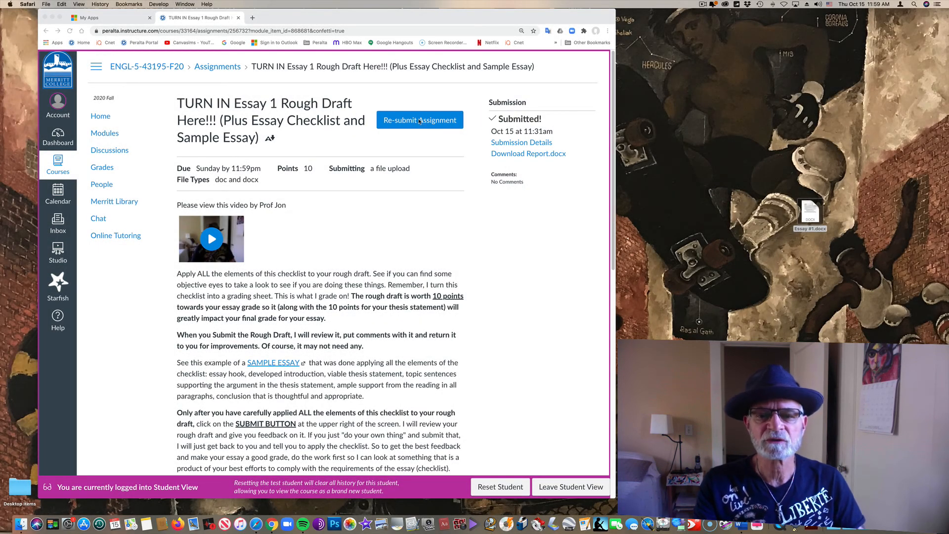
Step: Re-submit the Rough Draft assignment with Essay #1.docx from the desktop
{"action": "left_click", "coordinate": [419, 121]}
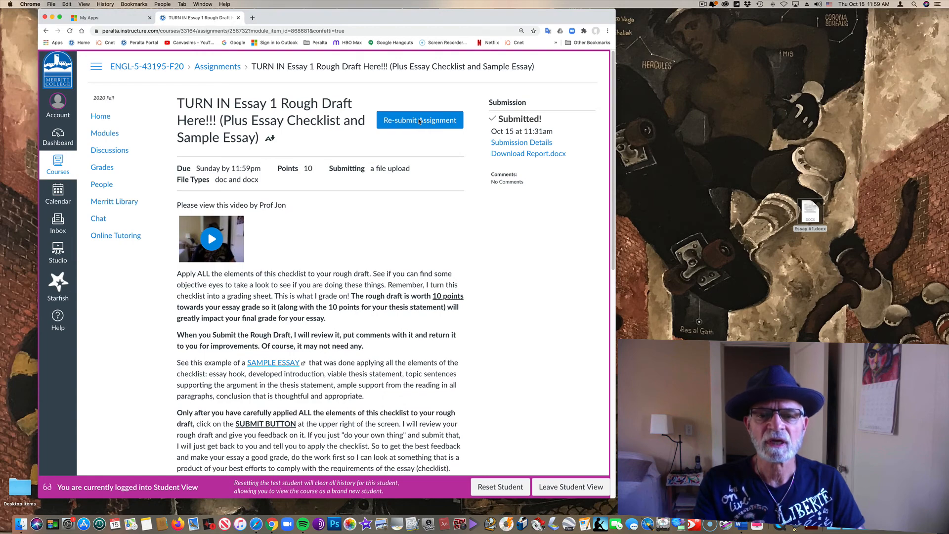
{"action": "left_click", "coordinate": [420, 121]}
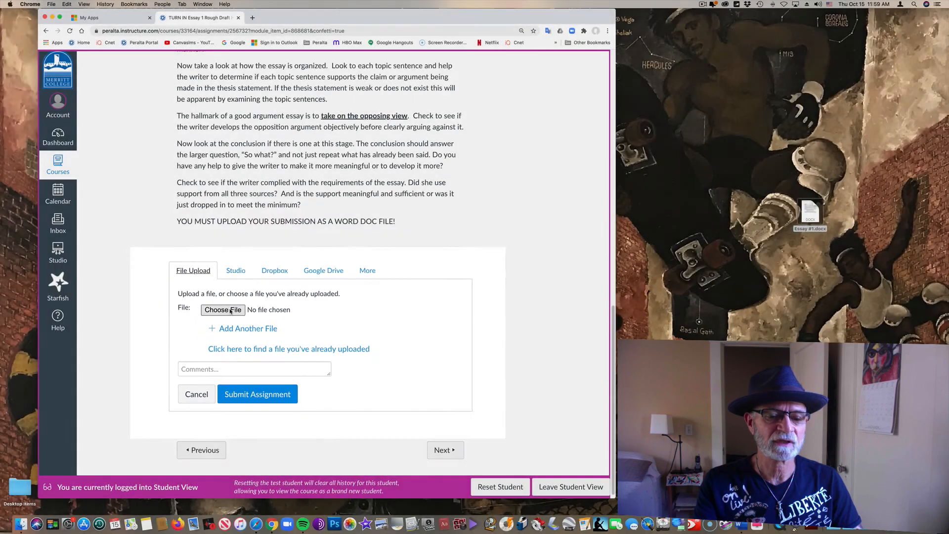
{"action": "left_click", "coordinate": [231, 310]}
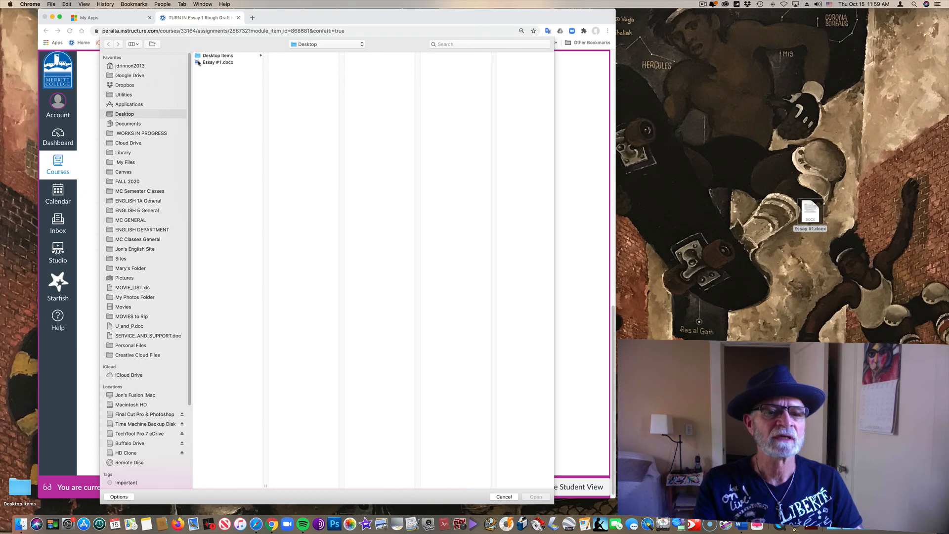
{"action": "left_click", "coordinate": [198, 63]}
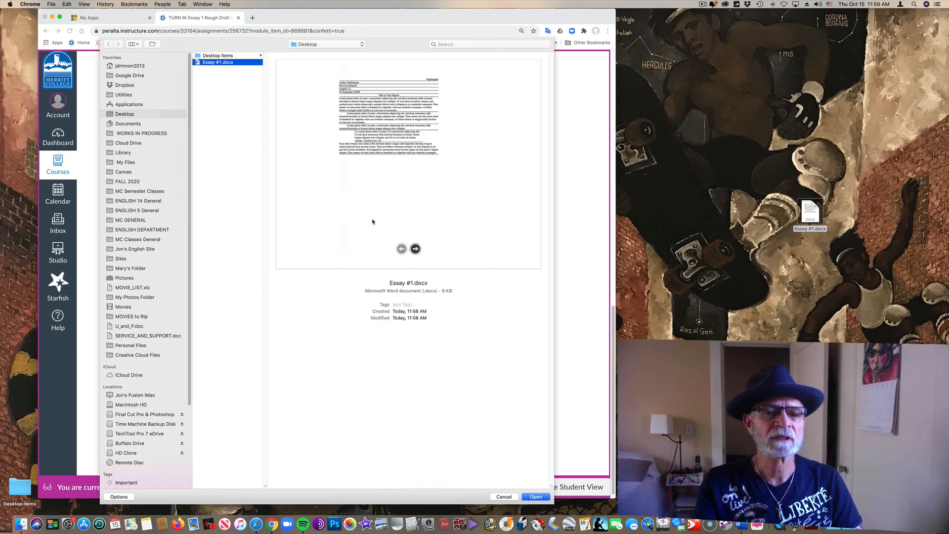
{"action": "left_click", "coordinate": [534, 497]}
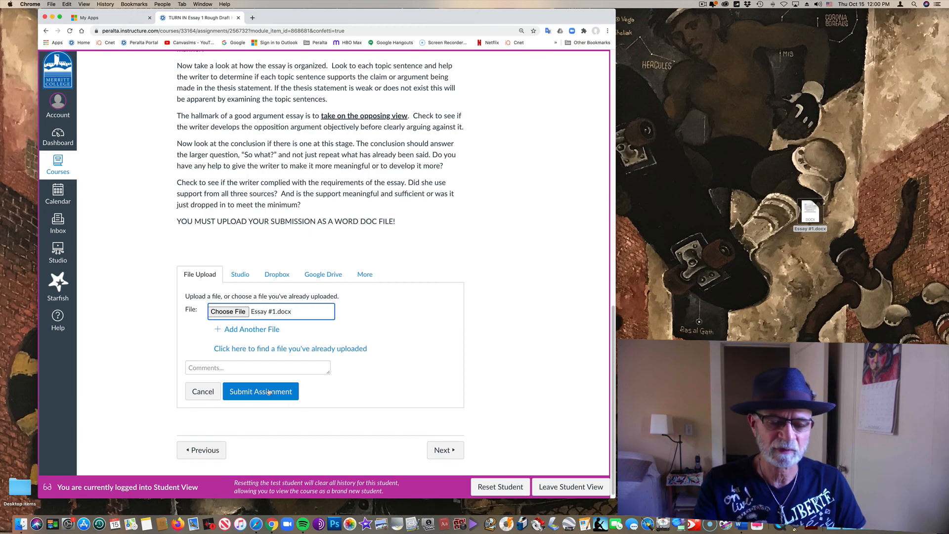
{"action": "left_click", "coordinate": [269, 392]}
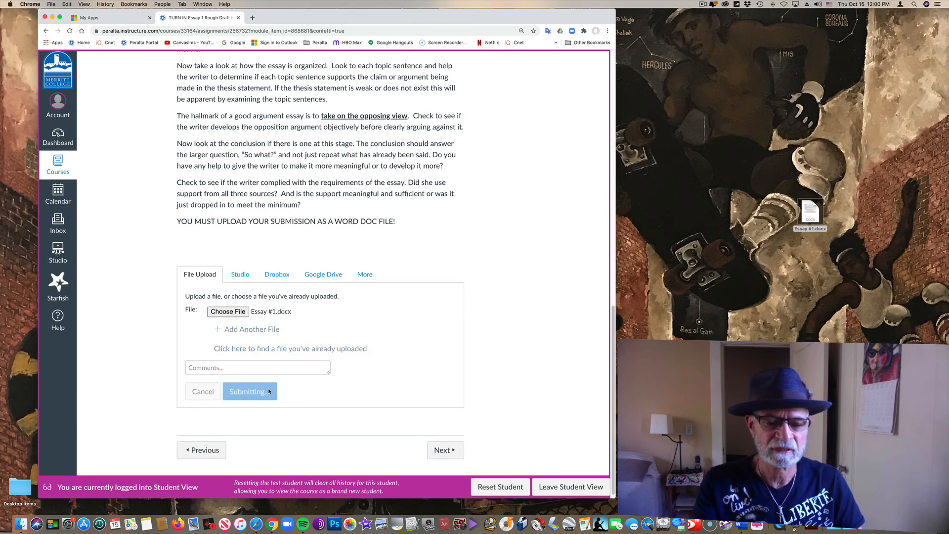